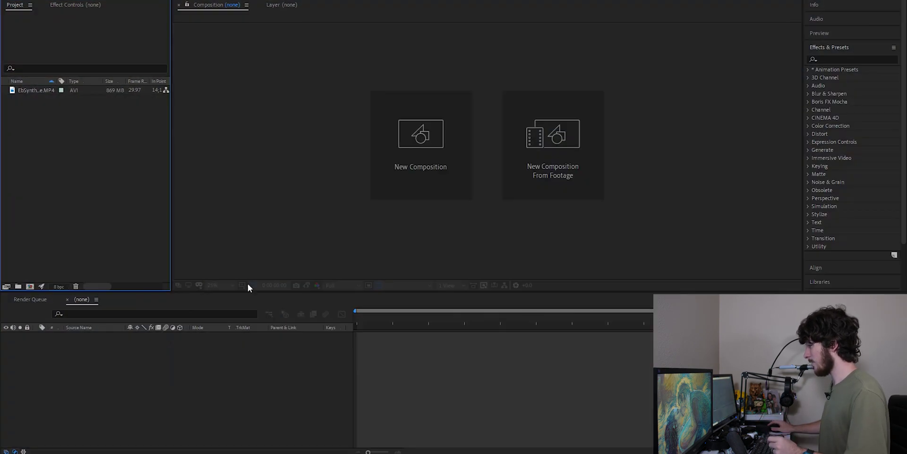
# Step: Build a composition from the EbSynth test base MP4 and start its work area at a chosen later frame
pyautogui.moveTo(36, 90); pyautogui.dragTo(106, 369)
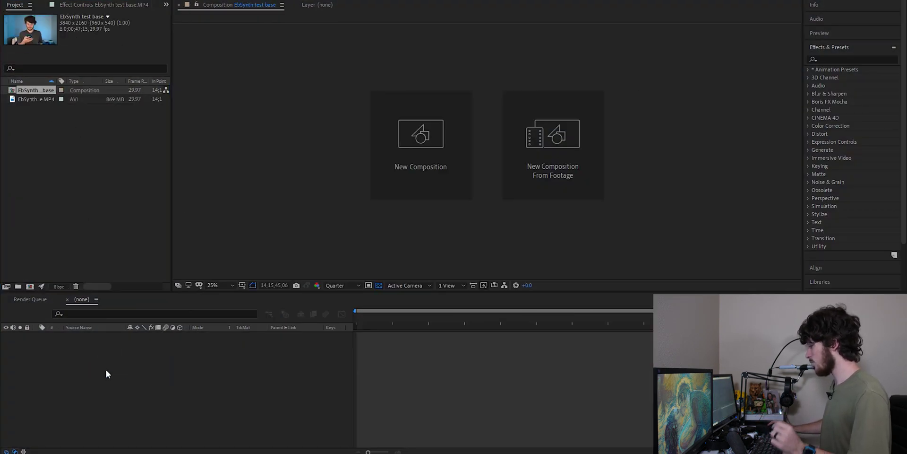
pyautogui.moveTo(393, 319); pyautogui.dragTo(885, 319)
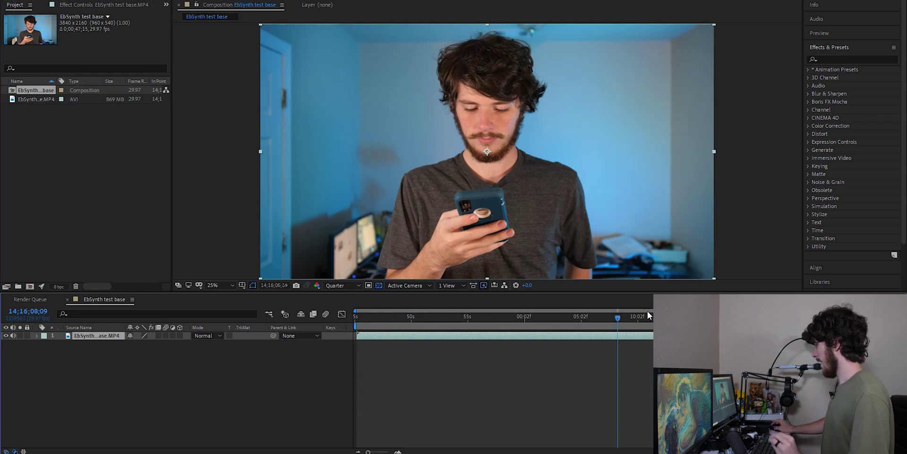
pyautogui.moveTo(644, 345); pyautogui.dragTo(583, 331)
pyautogui.moveTo(355, 326); pyautogui.dragTo(582, 326)
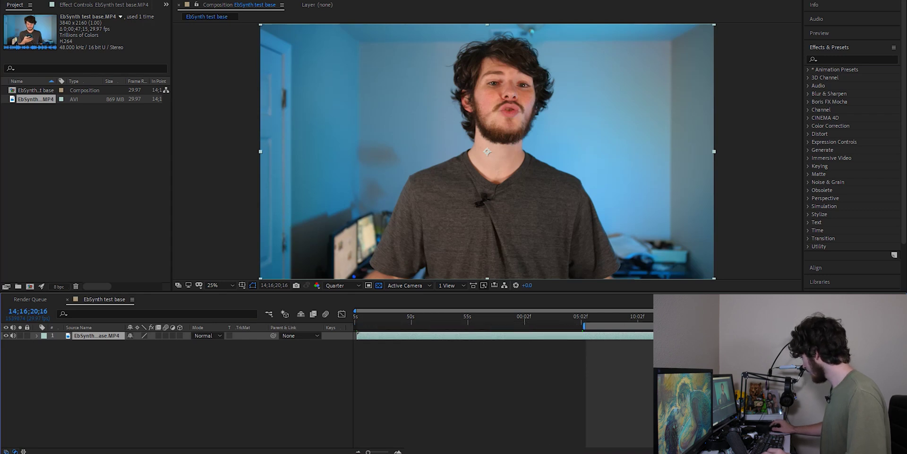
pyautogui.click(616, 386)
# Step: Add the composition to the render queue with PNG Sequence as the output format
pyautogui.hotkey('ctrl', 'm')
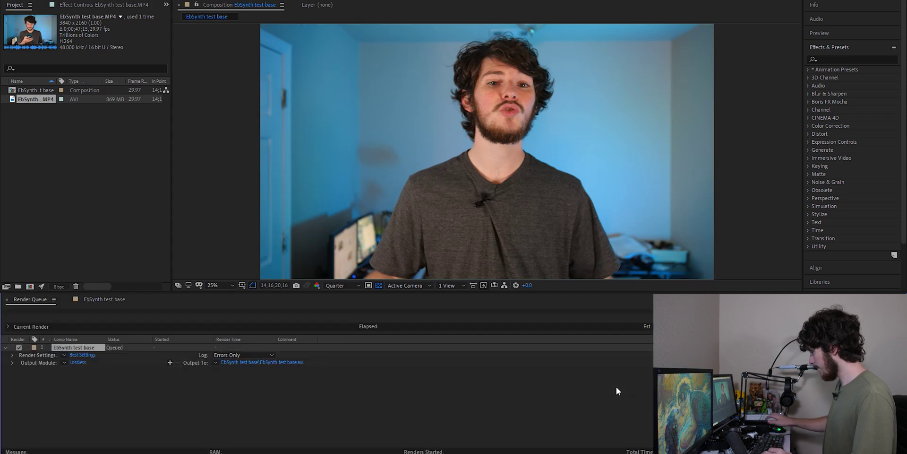
pyautogui.click(76, 362)
pyautogui.click(119, 18)
pyautogui.click(118, 97)
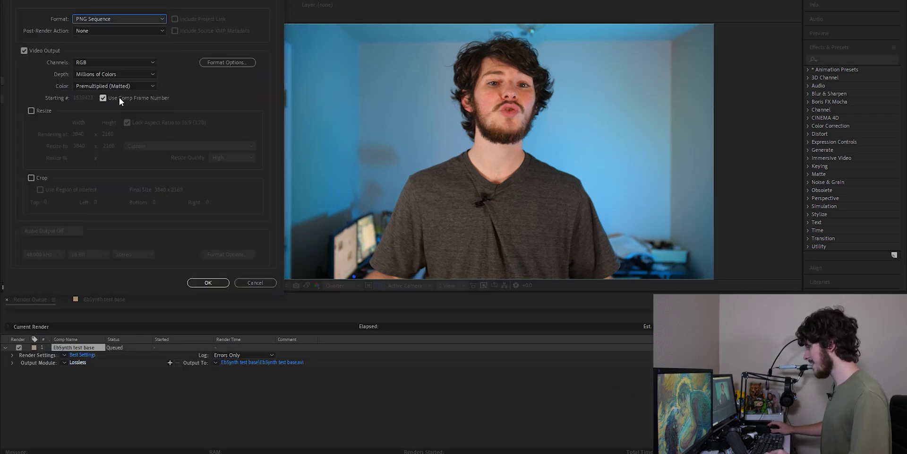
pyautogui.click(208, 283)
# Step: Output the frames as EbSynth test base_[#####].png inside an 'EbSynth test base' subfolder
pyautogui.click(249, 362)
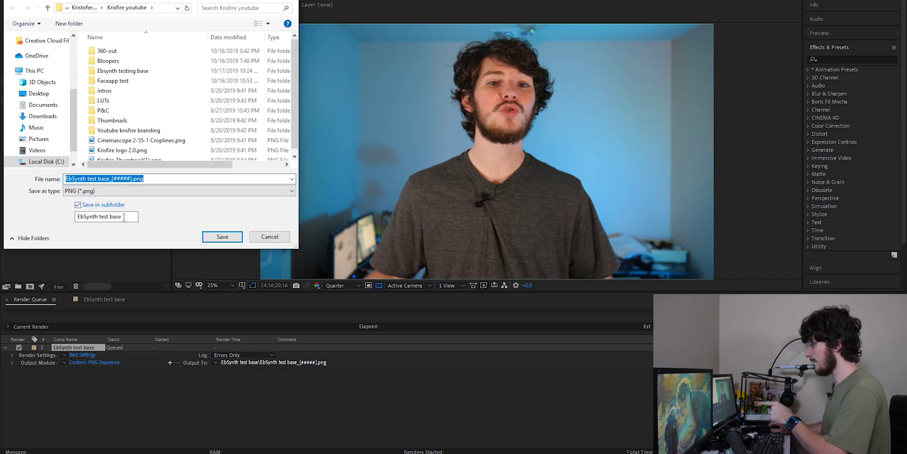
pyautogui.moveTo(124, 217); pyautogui.dragTo(77, 216)
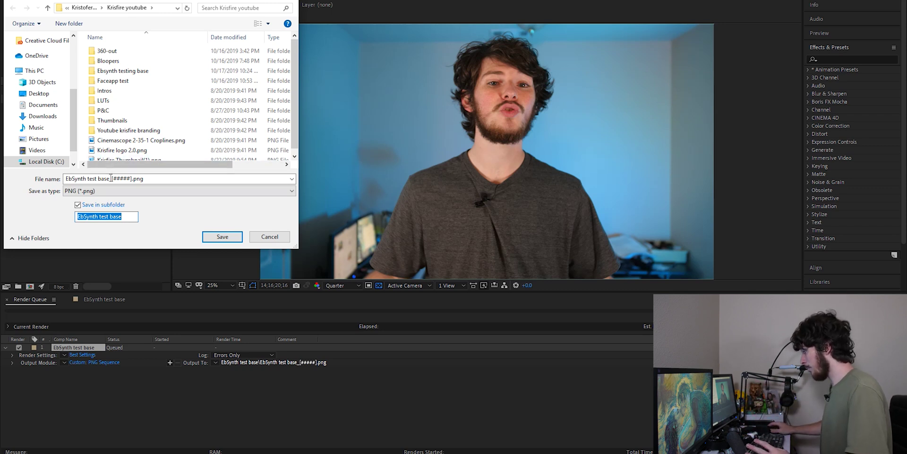
pyautogui.moveTo(144, 179); pyautogui.dragTo(66, 179)
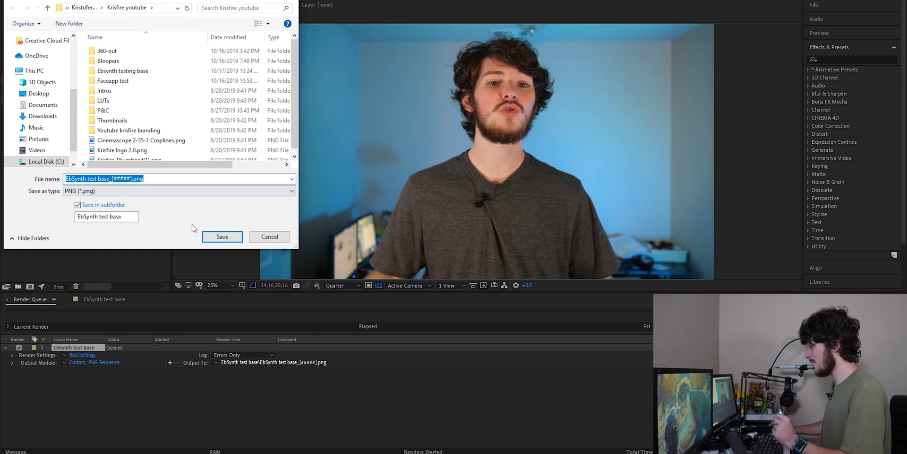
pyautogui.click(209, 238)
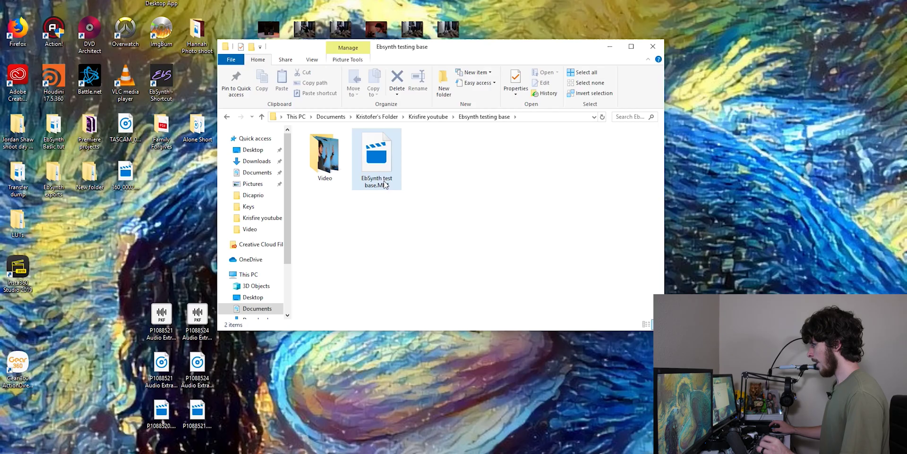
# Step: Browse the Video folder's 835 PNG frames and preview EbSynth testing base_01102.png full size
pyautogui.doubleClick(342, 164)
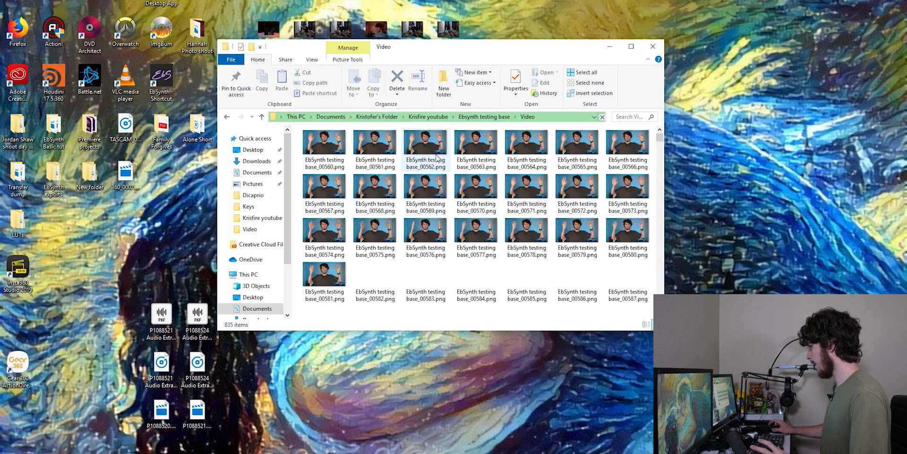
pyautogui.scroll(-4, 391, 199)
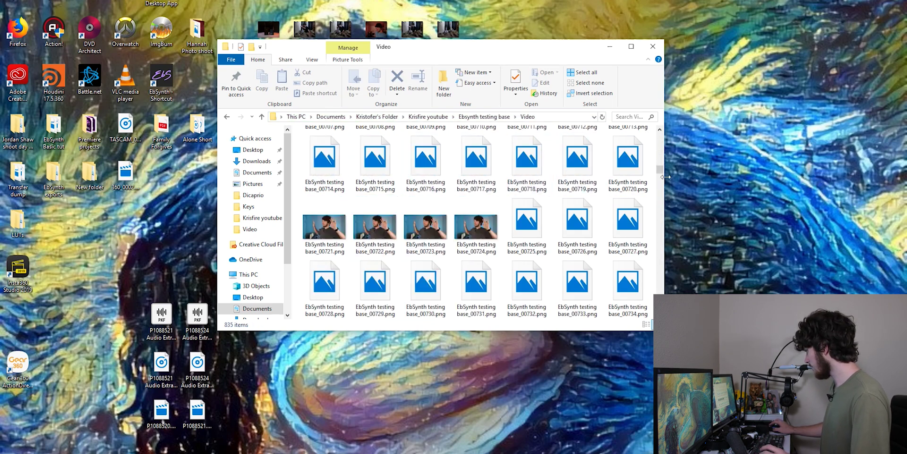
pyautogui.moveTo(659, 170); pyautogui.dragTo(632, 292)
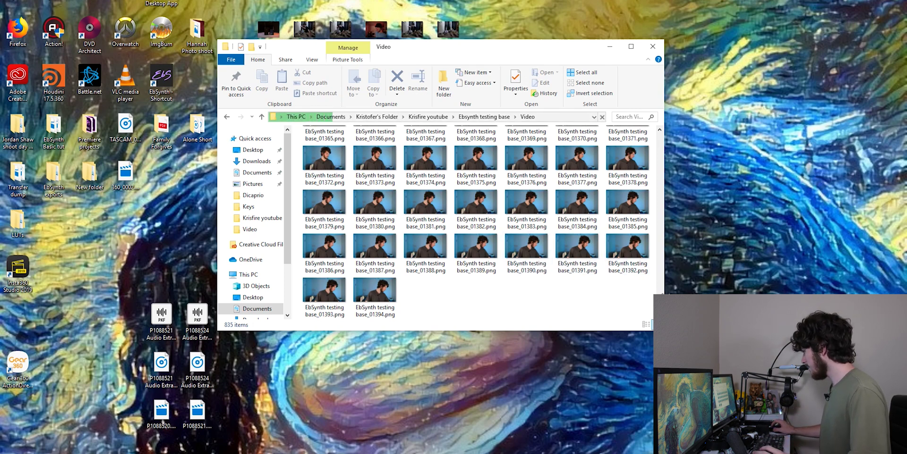
pyautogui.moveTo(659, 307); pyautogui.dragTo(656, 270)
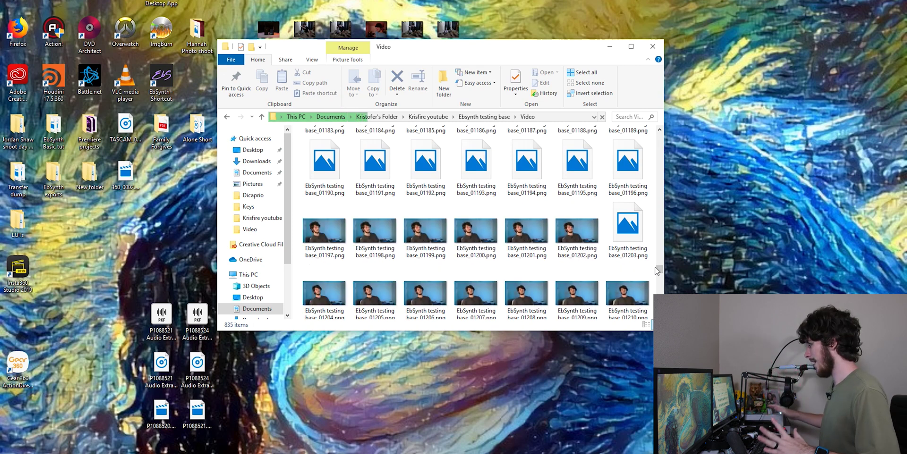
pyautogui.scroll(6, 492, 266)
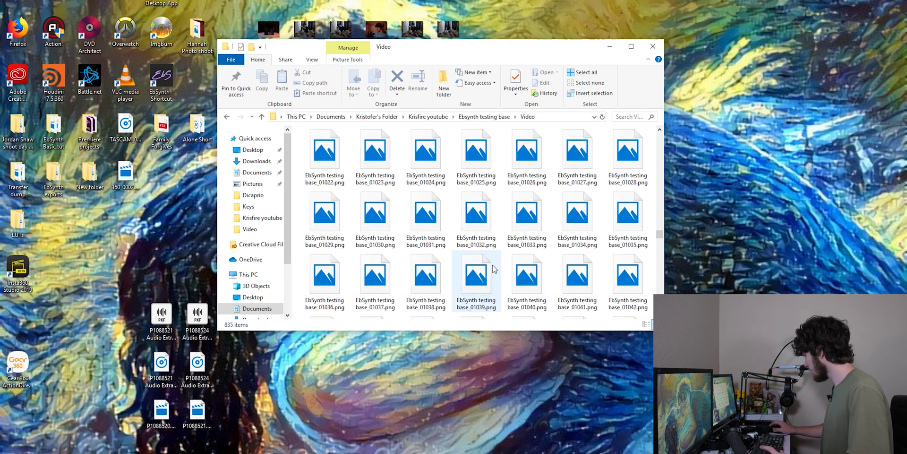
pyautogui.scroll(-3, 493, 268)
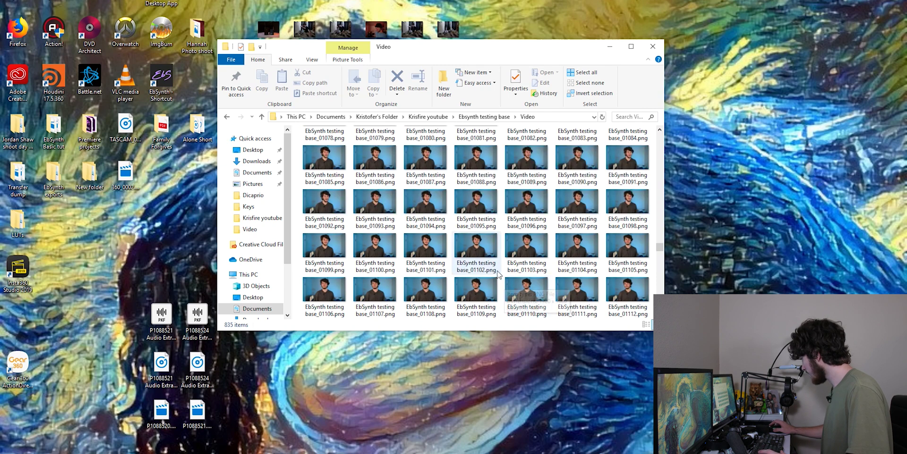
pyautogui.doubleClick(480, 243)
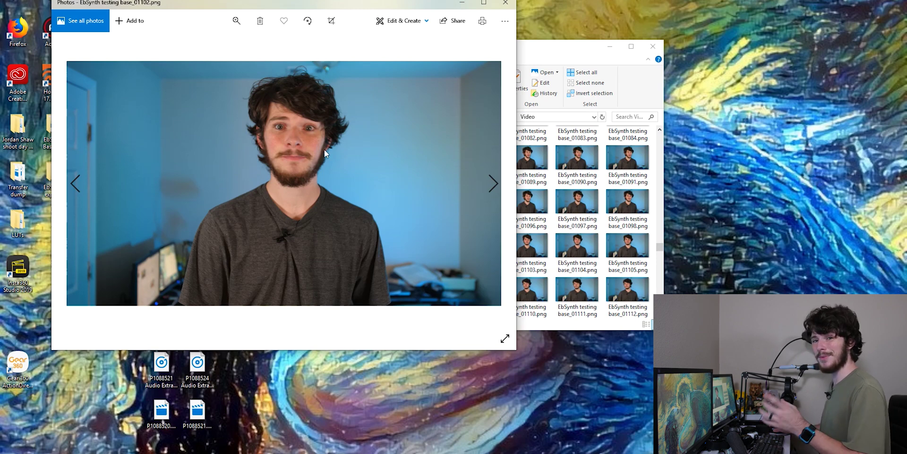
# Step: Copy frame 01102 up into the Ebsynth testing base folder
pyautogui.click(505, 2)
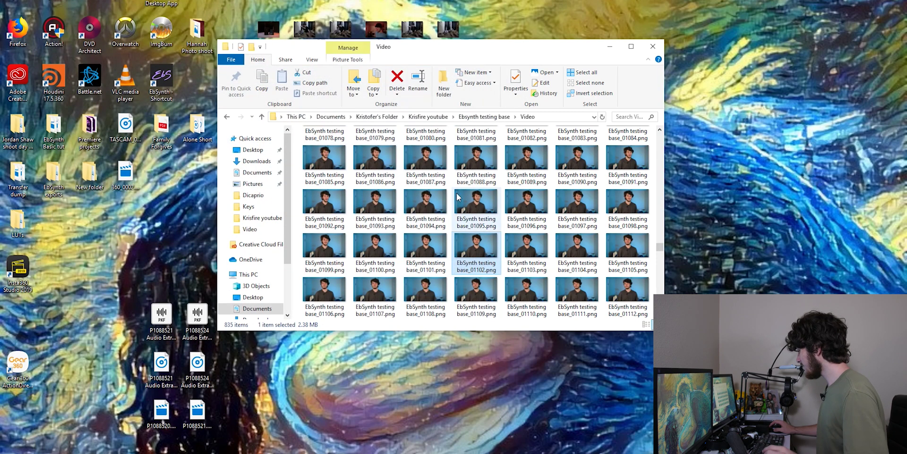
pyautogui.hotkey('ctrl', 'c')
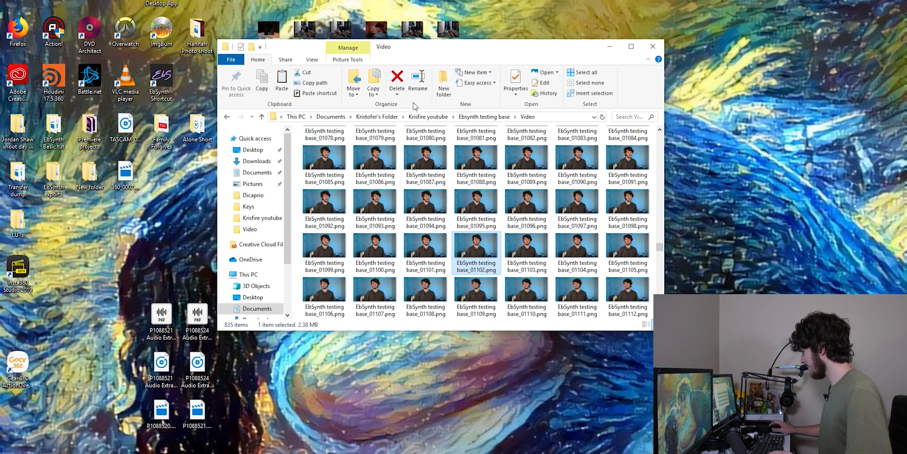
pyautogui.click(465, 115)
pyautogui.hotkey('ctrl', 'v')
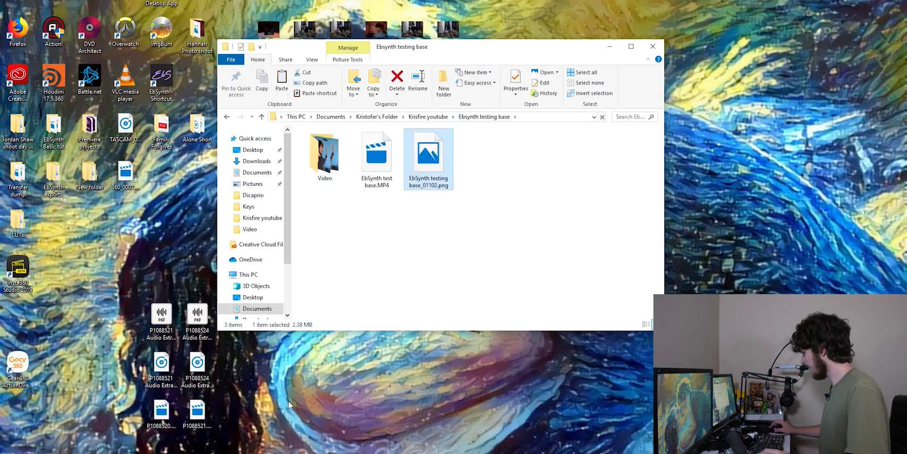
# Step: Create a new folder named Key and move frame 01102 into it
pyautogui.rightClick(474, 234)
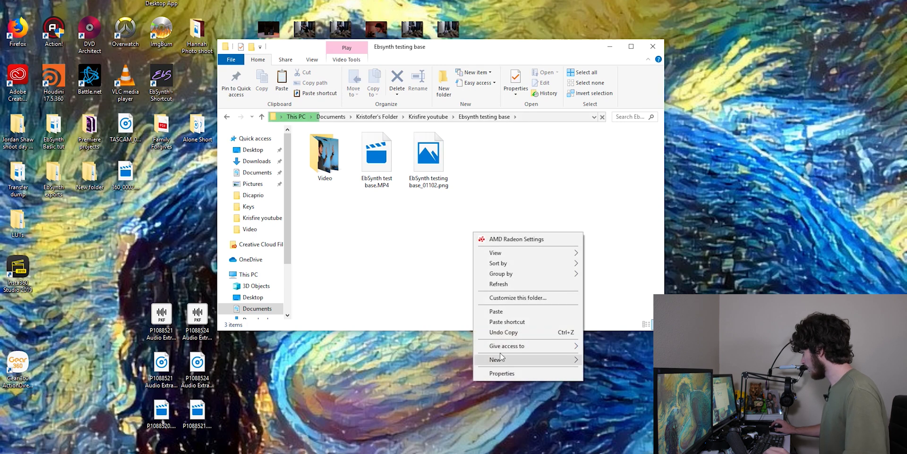
pyautogui.moveTo(500, 358)
pyautogui.click(598, 360)
pyautogui.write('Key')
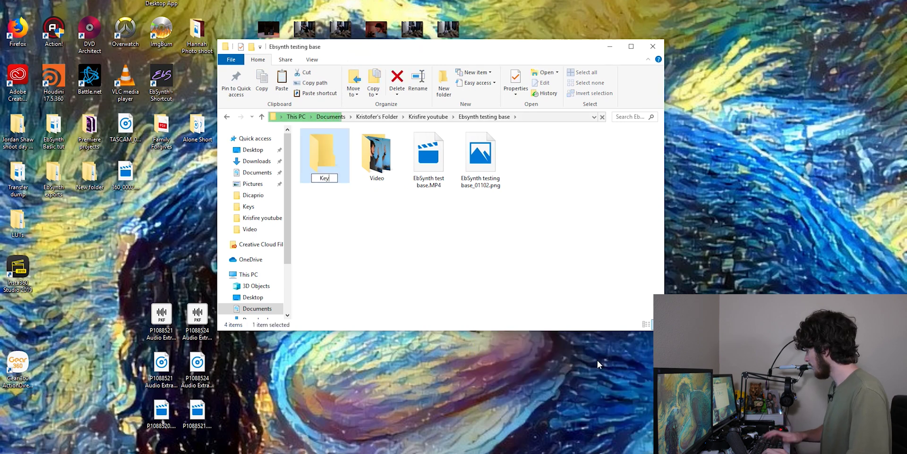
pyautogui.press('Return')
pyautogui.moveTo(469, 188); pyautogui.dragTo(315, 168)
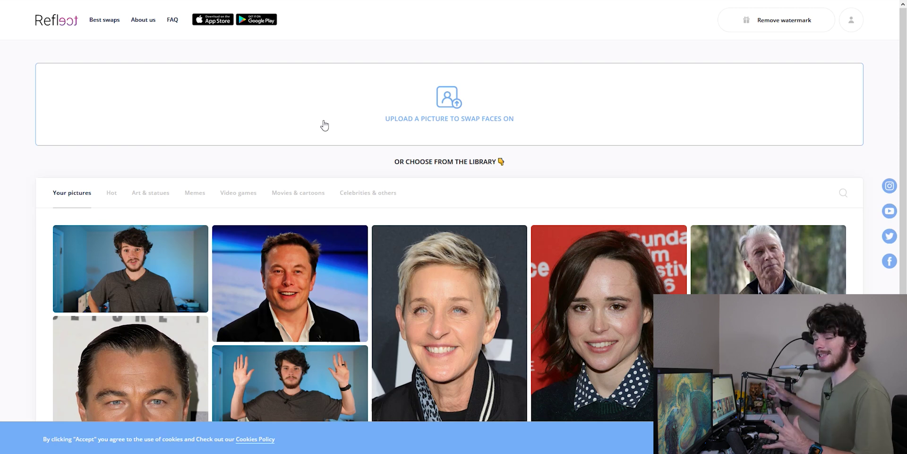
# Step: Upload frame 01102 from the Key folder to Reflect's face swap page
pyautogui.click(325, 125)
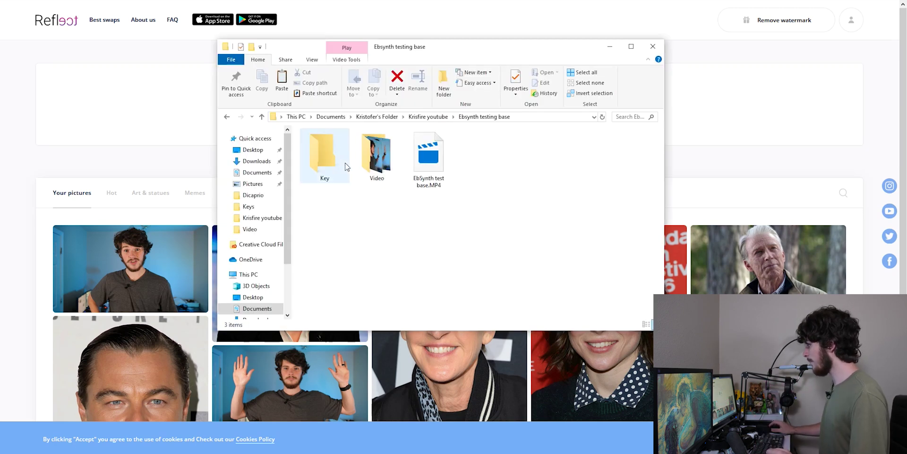
pyautogui.doubleClick(345, 165)
pyautogui.moveTo(334, 169); pyautogui.dragTo(112, 142)
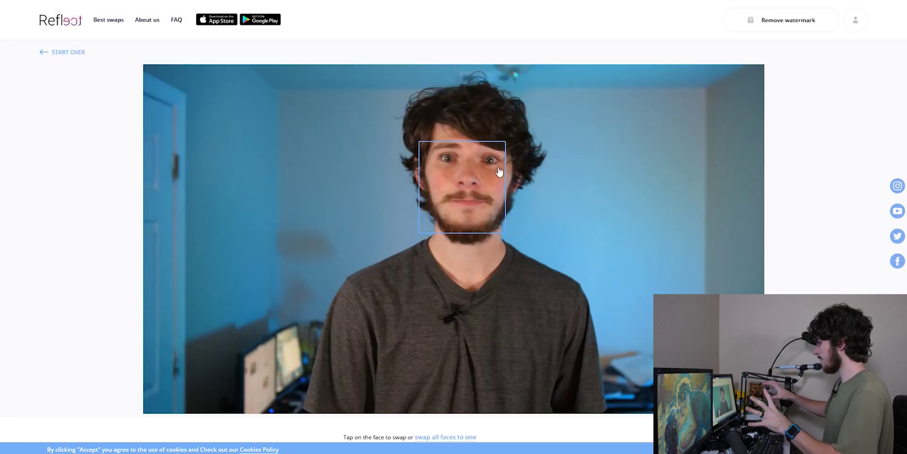
# Step: Swap the first male face from the Celebrities set onto the detected face and compare with the original
pyautogui.click(464, 197)
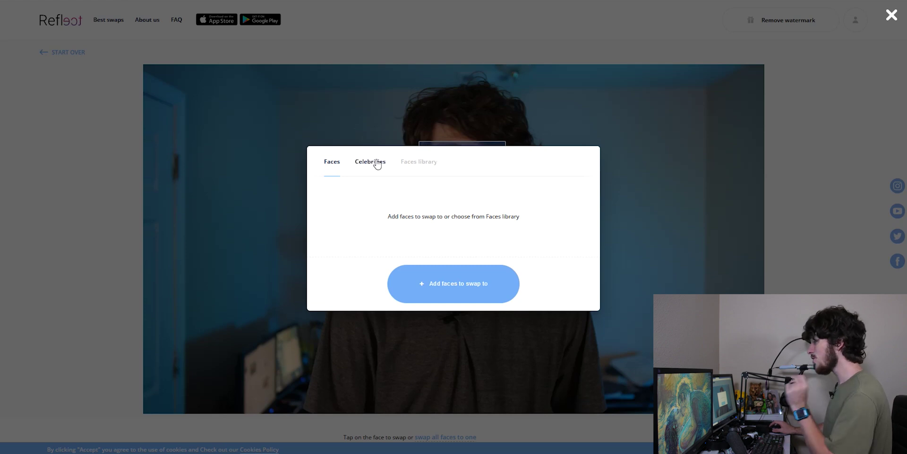
pyautogui.click(406, 163)
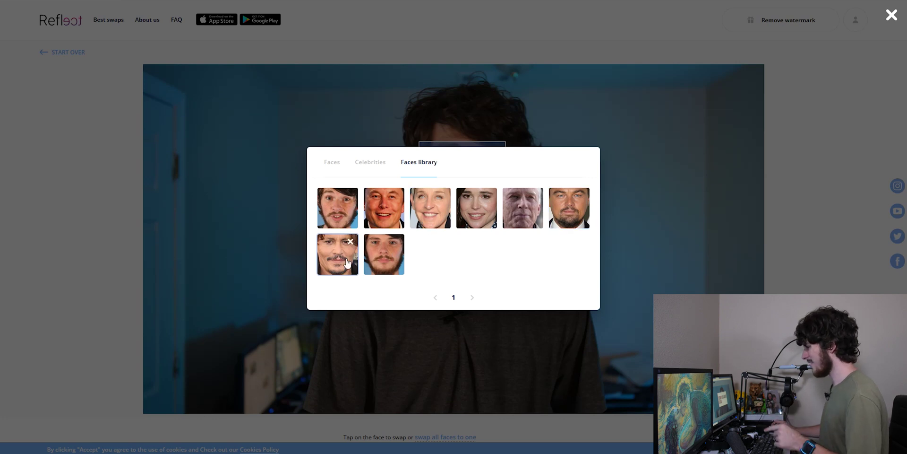
pyautogui.click(374, 172)
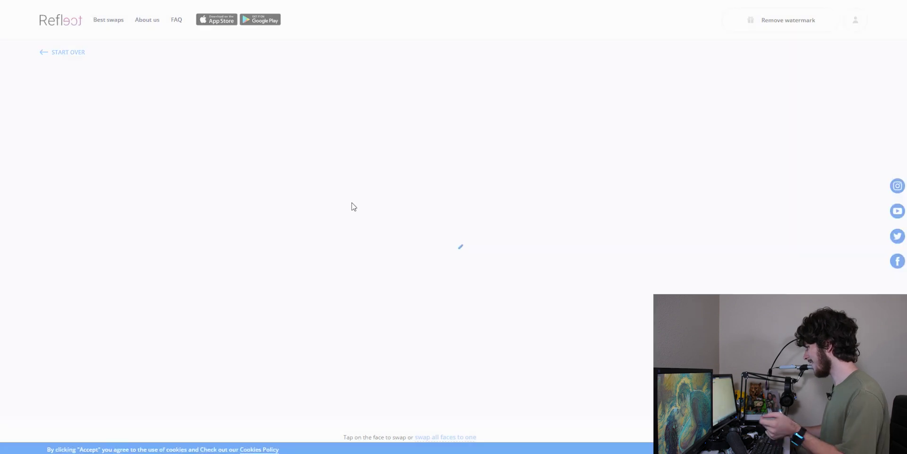
pyautogui.click(350, 206)
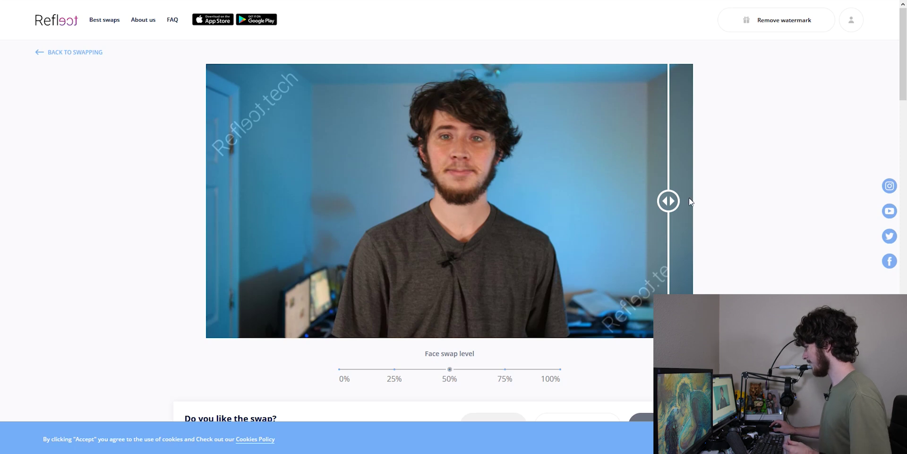
pyautogui.moveTo(666, 199); pyautogui.dragTo(628, 200)
# Step: Swap in a female celebrity face and compare it against the original
pyautogui.click(92, 53)
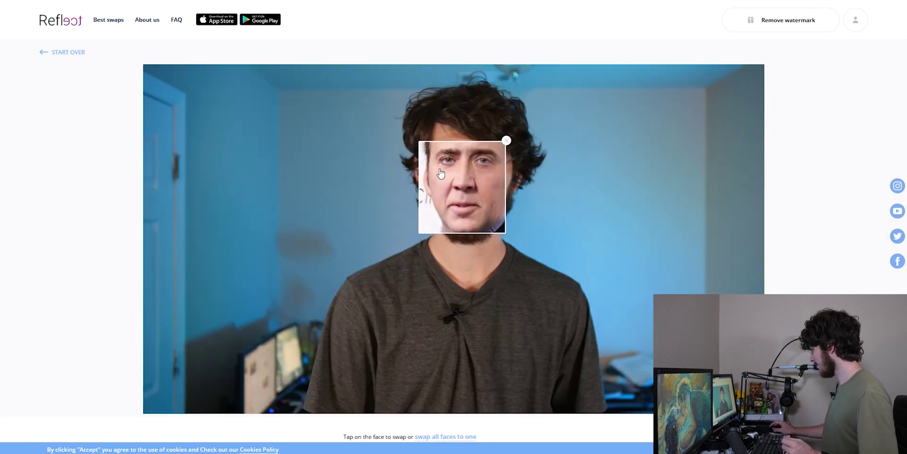
pyautogui.click(478, 168)
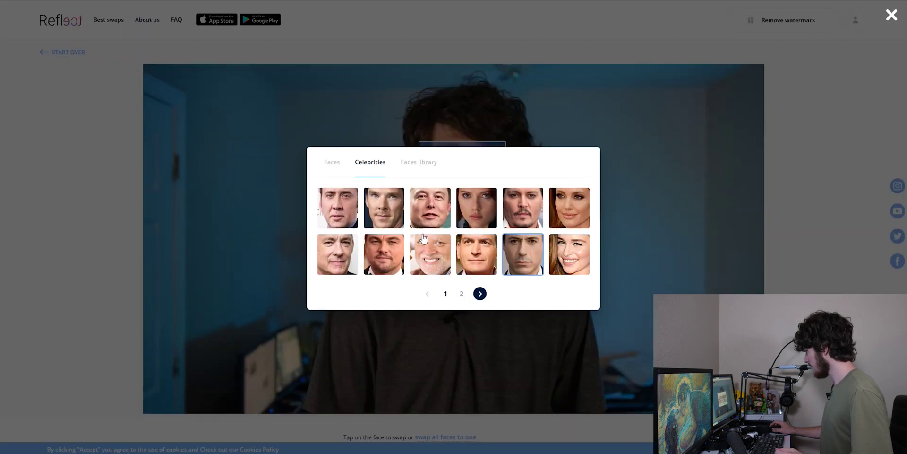
pyautogui.click(486, 207)
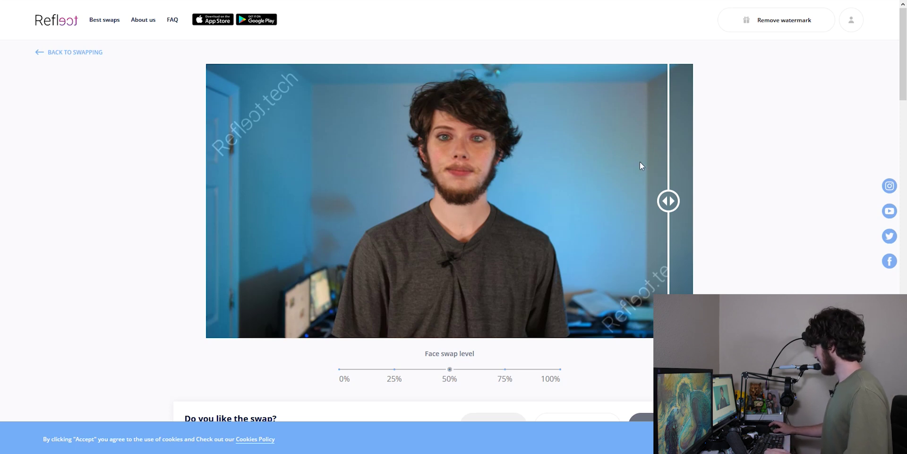
pyautogui.moveTo(669, 200); pyautogui.dragTo(621, 217)
pyautogui.scroll(-2, 621, 217)
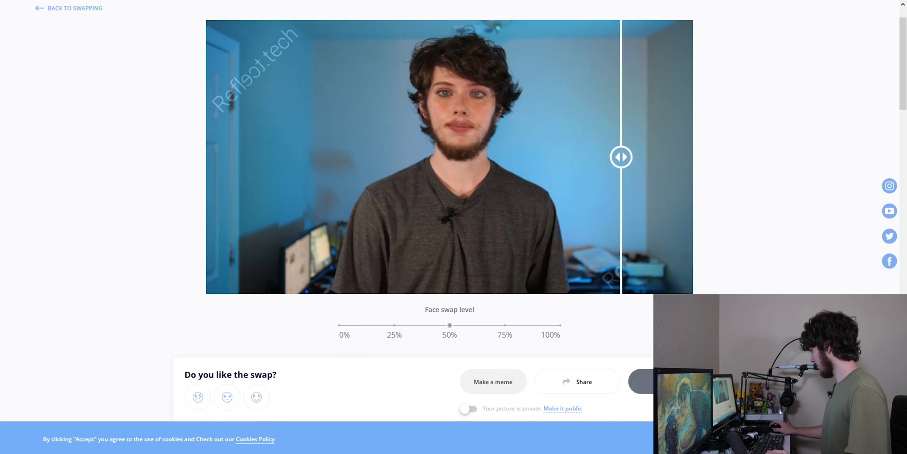
pyautogui.scroll(2, 331, 189)
# Step: Swap in a different male celebrity face, compare it, and download the result as a JPEG
pyautogui.click(85, 55)
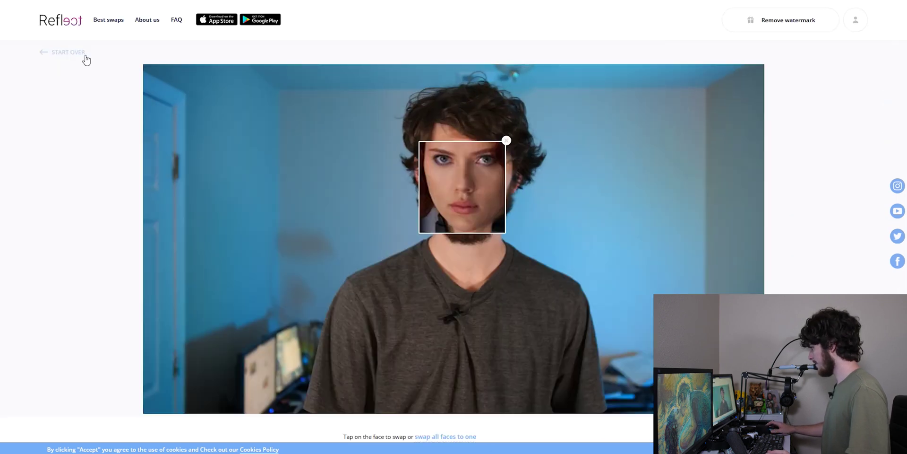
pyautogui.click(507, 141)
pyautogui.click(485, 159)
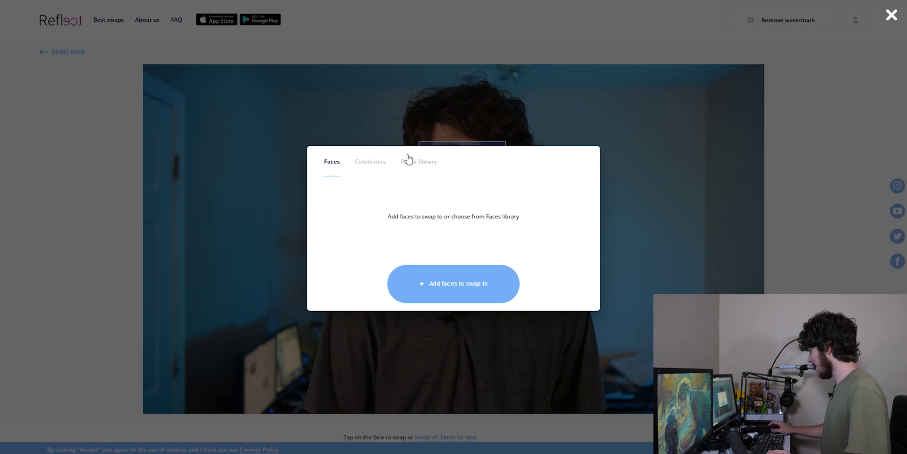
pyautogui.click(371, 162)
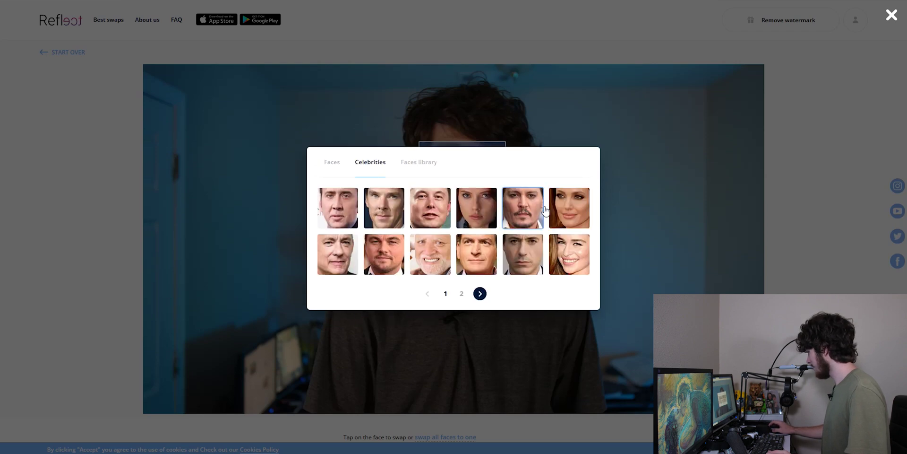
pyautogui.click(545, 210)
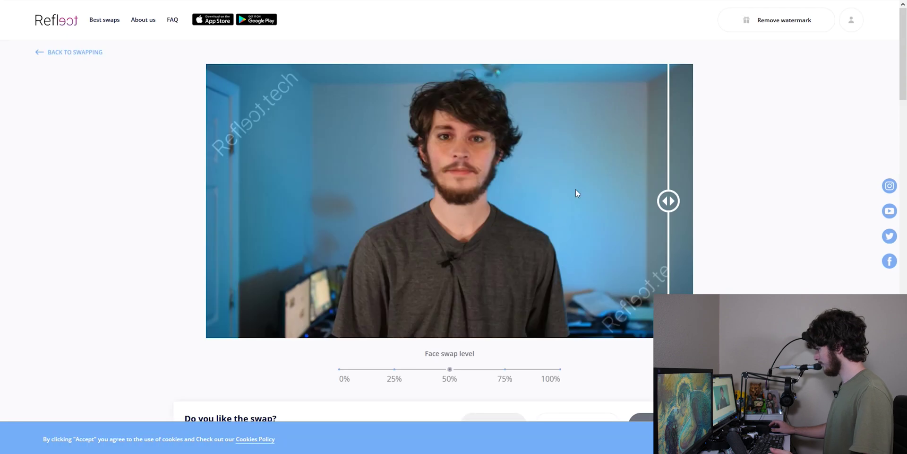
pyautogui.moveTo(674, 200); pyautogui.dragTo(661, 219)
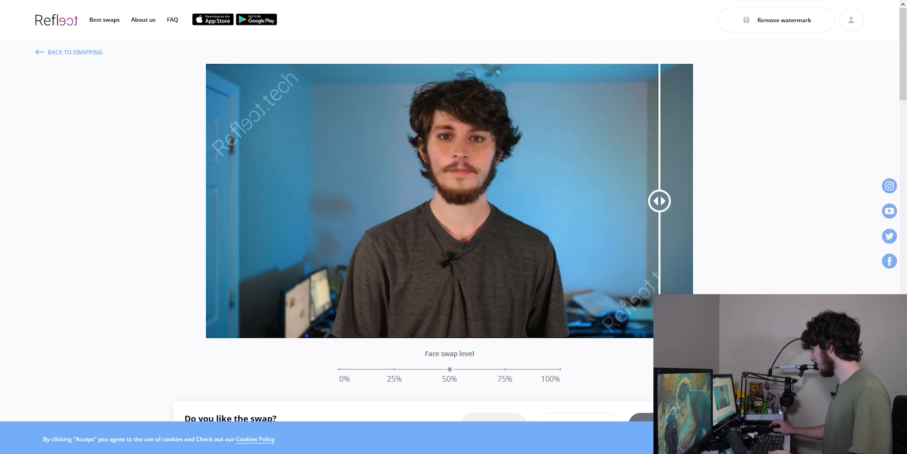
pyautogui.scroll(-1, 661, 220)
pyautogui.click(642, 376)
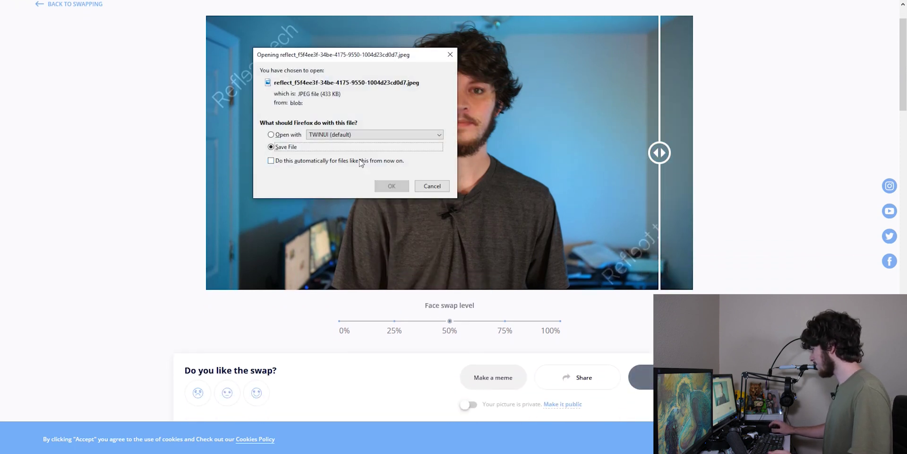
pyautogui.click(391, 184)
# Step: Try another male celebrity face, compare it with the original, and download that swap
pyautogui.scroll(1, 417, 174)
pyautogui.scroll(1, 417, 174)
pyautogui.click(89, 54)
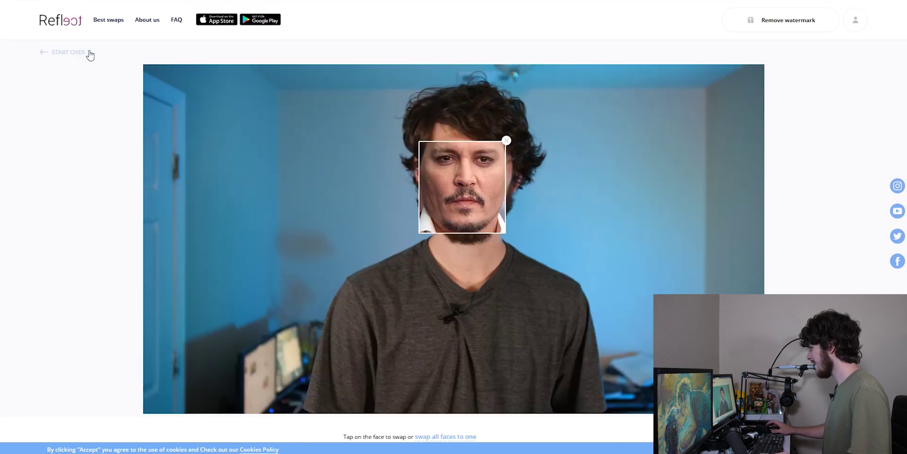
pyautogui.click(482, 175)
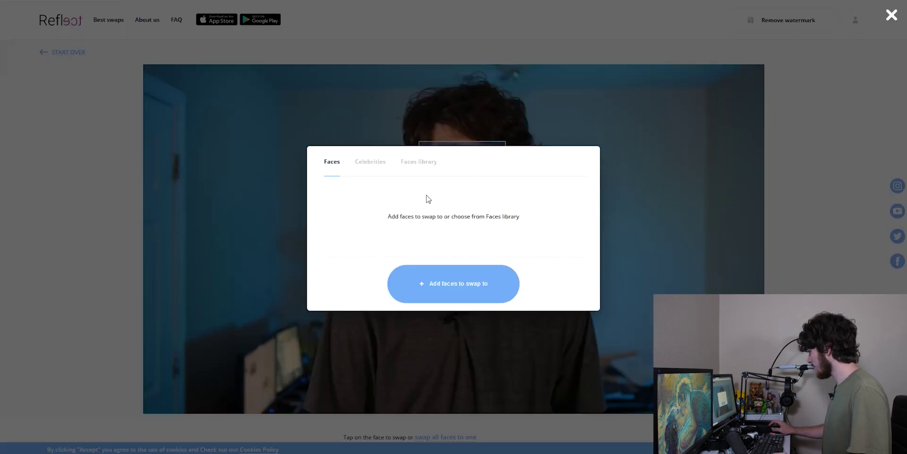
pyautogui.click(371, 162)
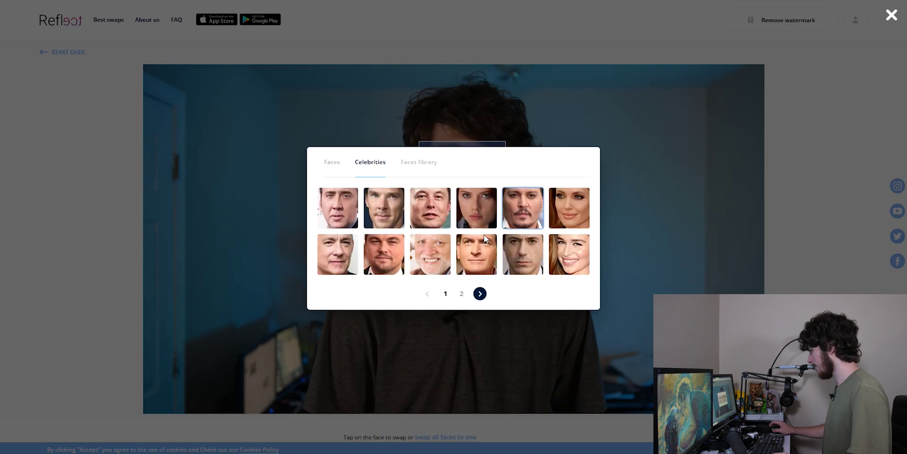
pyautogui.click(389, 254)
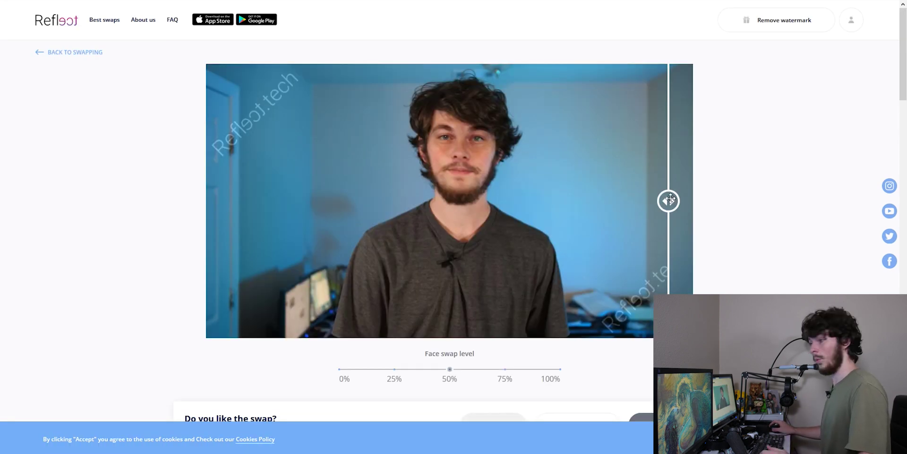
pyautogui.moveTo(670, 198); pyautogui.dragTo(435, 181)
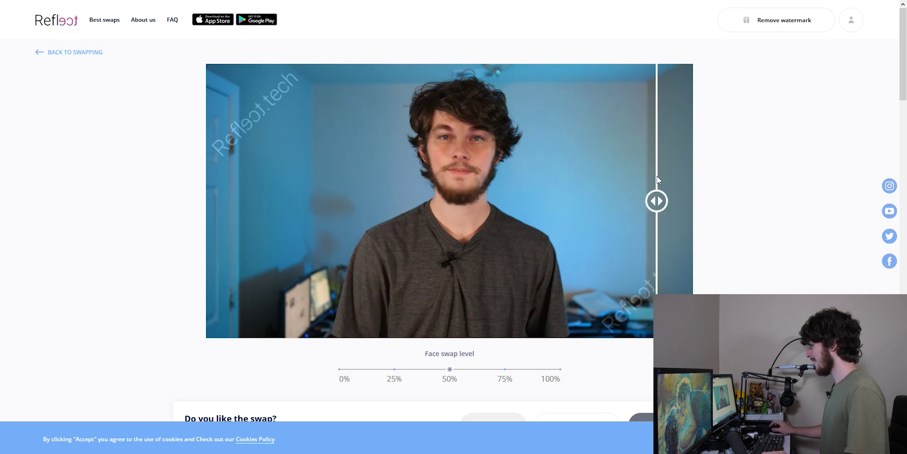
pyautogui.scroll(-2, 674, 189)
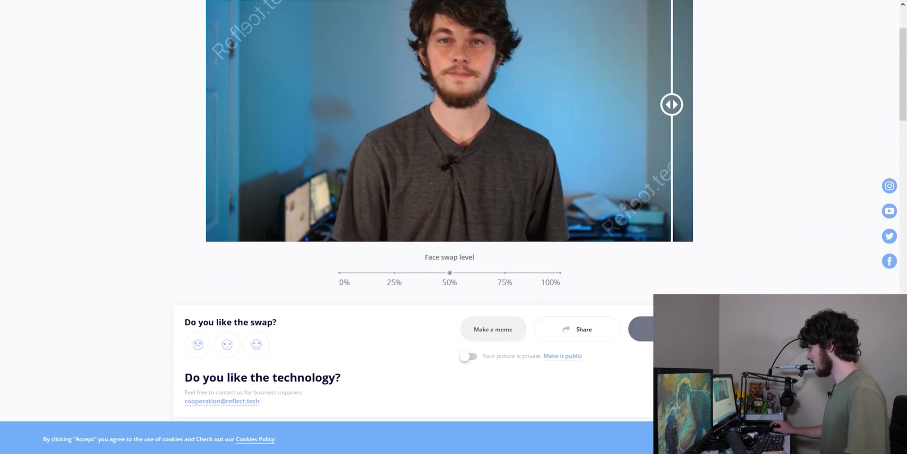
pyautogui.click(640, 328)
# Step: Save the downloaded swap and move it from Downloads into the Key folder
pyautogui.click(396, 187)
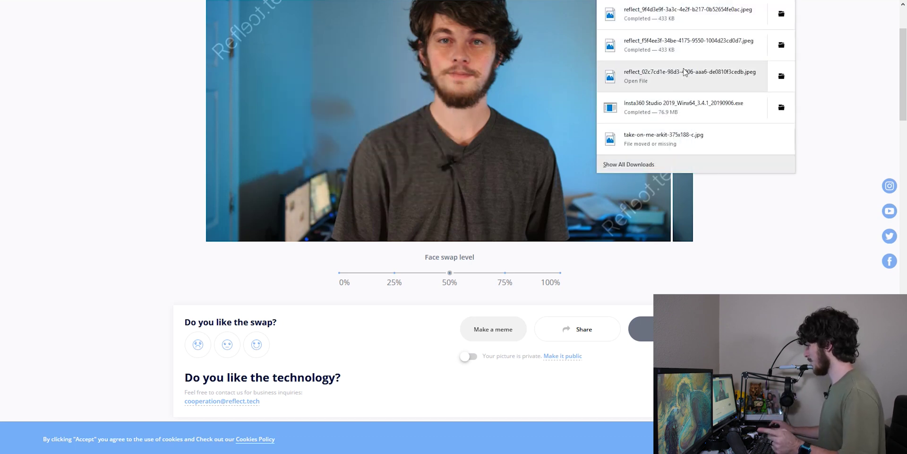
pyautogui.click(779, 14)
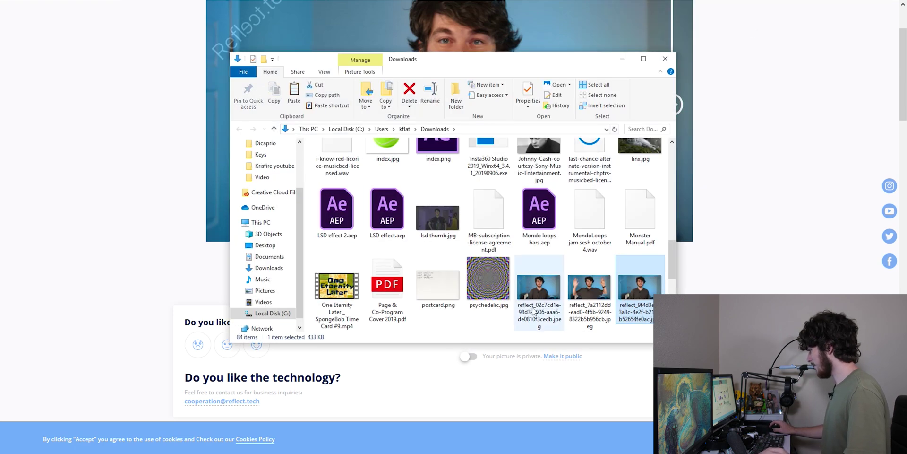
pyautogui.moveTo(636, 289); pyautogui.dragTo(388, 204)
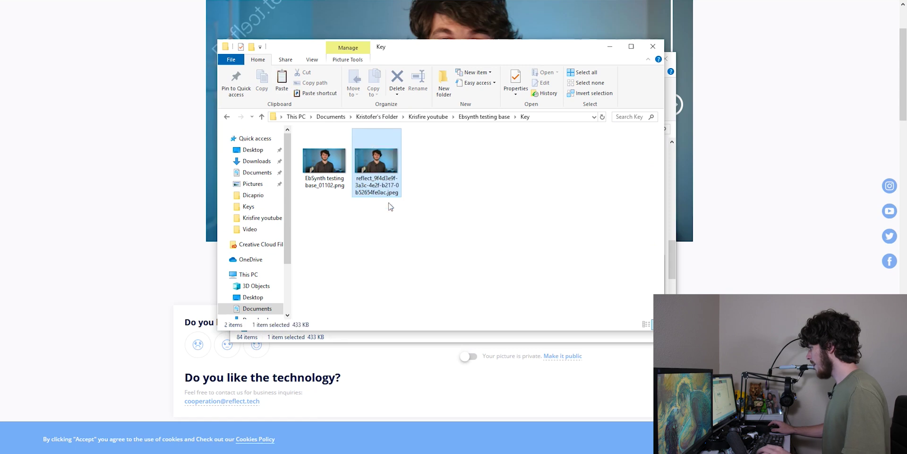
# Step: Rename the swapped image to 01102.jpeg to match the original frame number
pyautogui.click(378, 194)
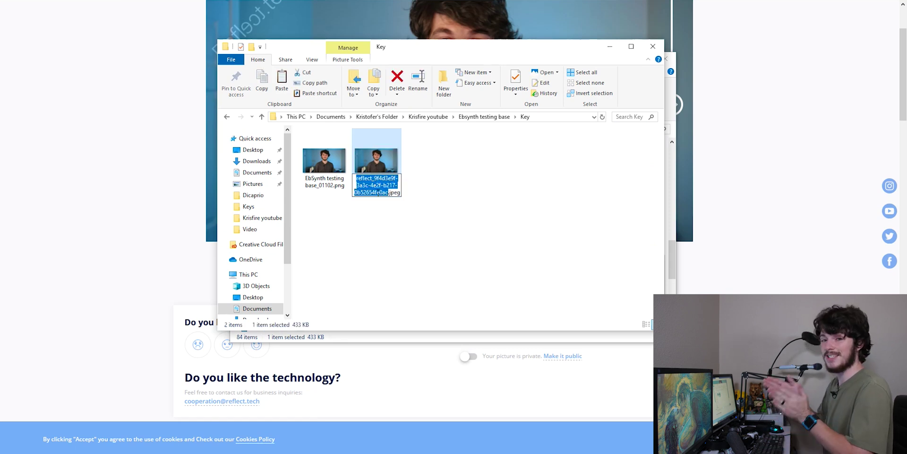
pyautogui.write('01102')
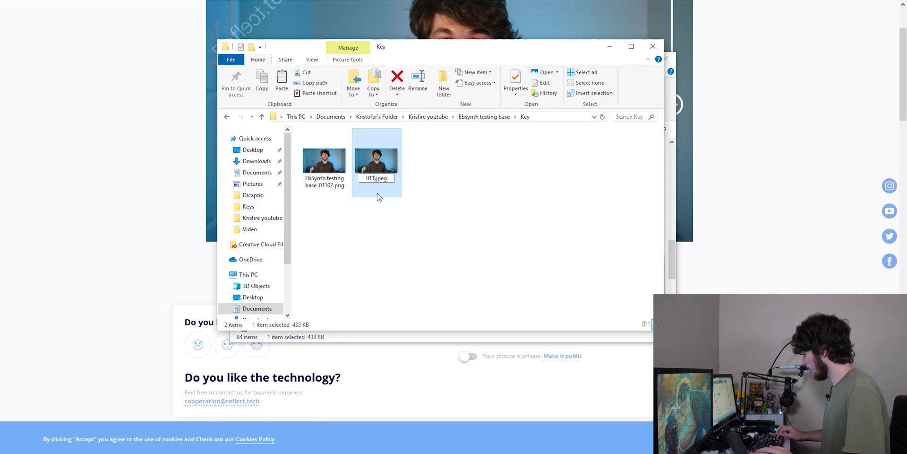
pyautogui.press('Return')
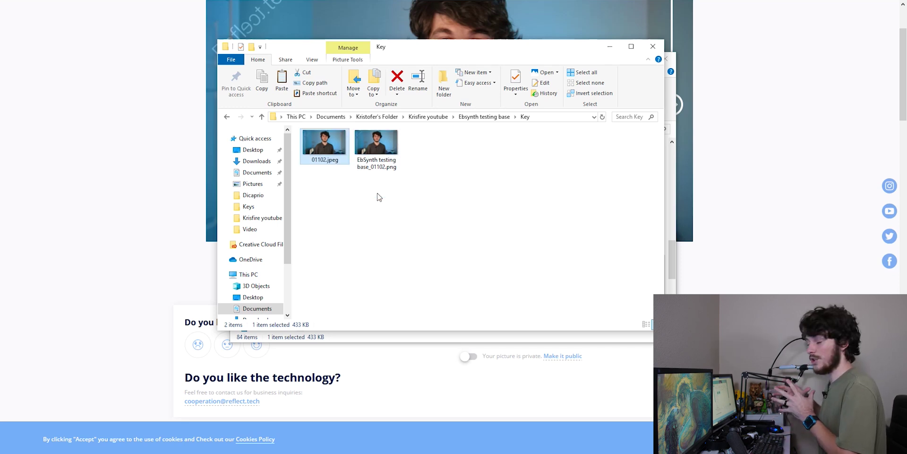
pyautogui.click(385, 170)
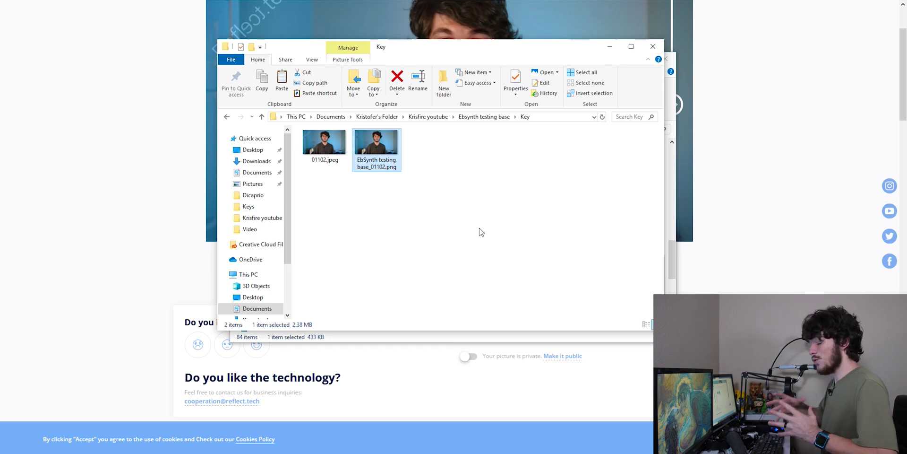
# Step: Check the image dimensions of the original EbSynth testing base_01102.png in its Properties
pyautogui.rightClick(380, 145)
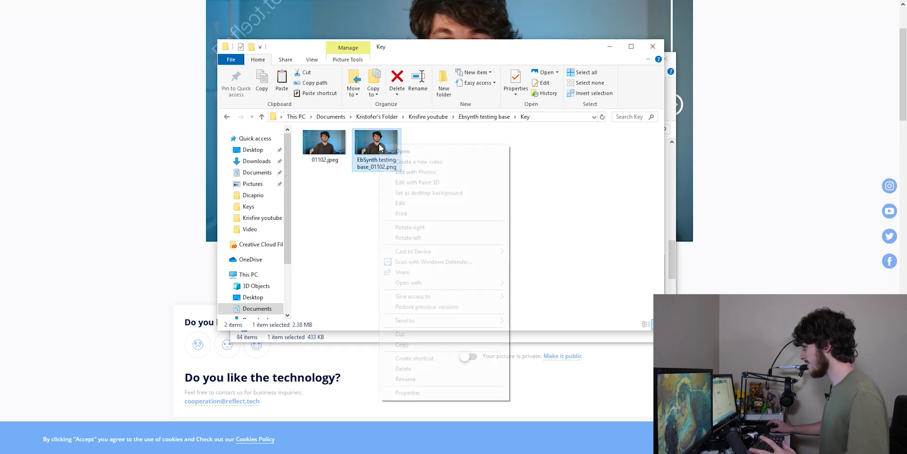
pyautogui.click(419, 393)
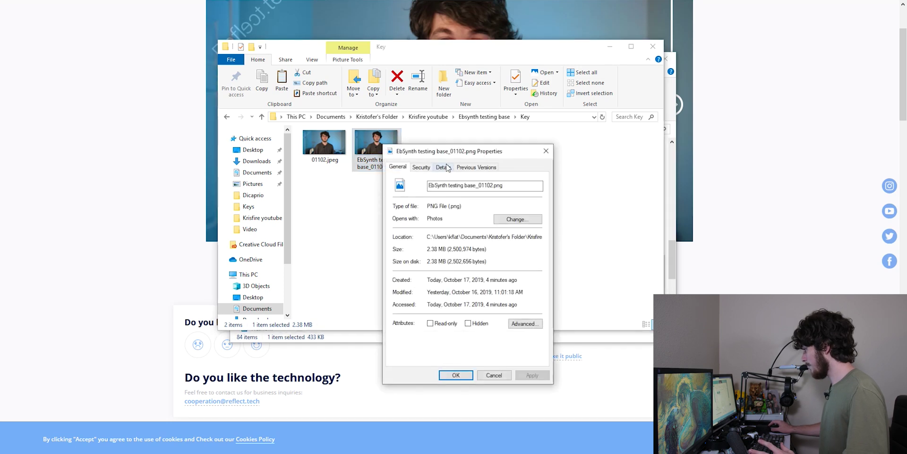
pyautogui.click(444, 166)
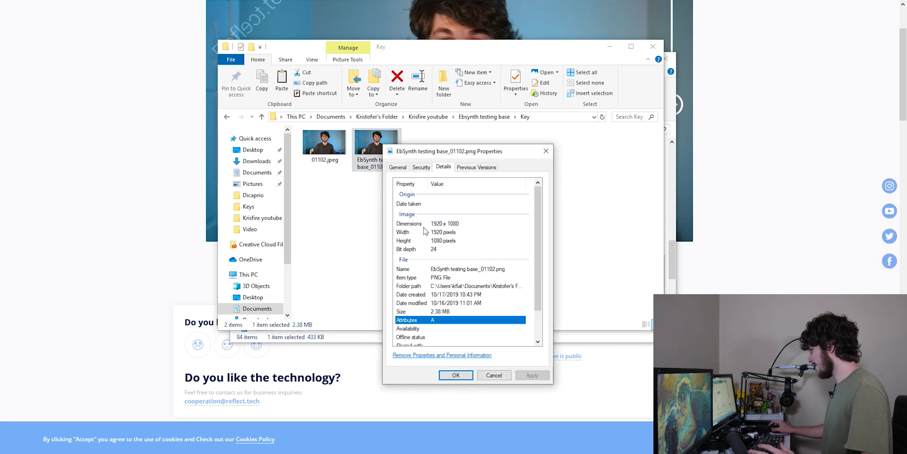
pyautogui.click(545, 152)
# Step: Confirm in Properties that 01102.jpeg measures 1500 x 843 pixels
pyautogui.click(324, 144)
pyautogui.hotkey('alt', 'Return')
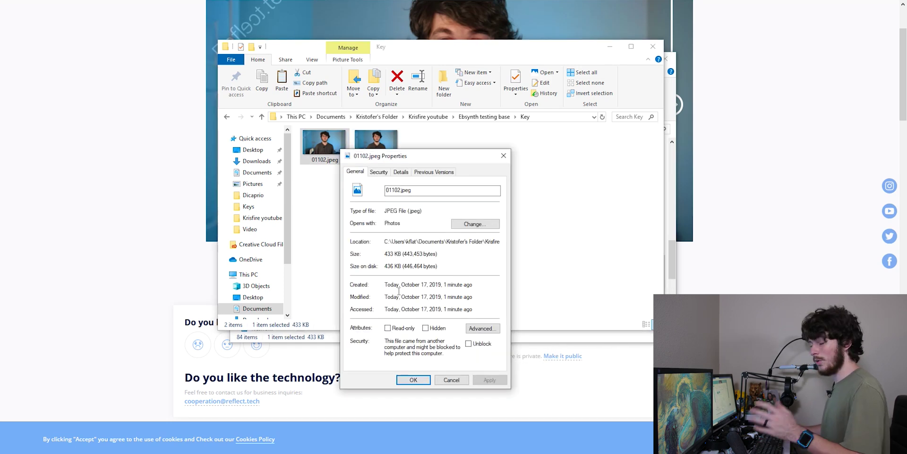
pyautogui.click(401, 173)
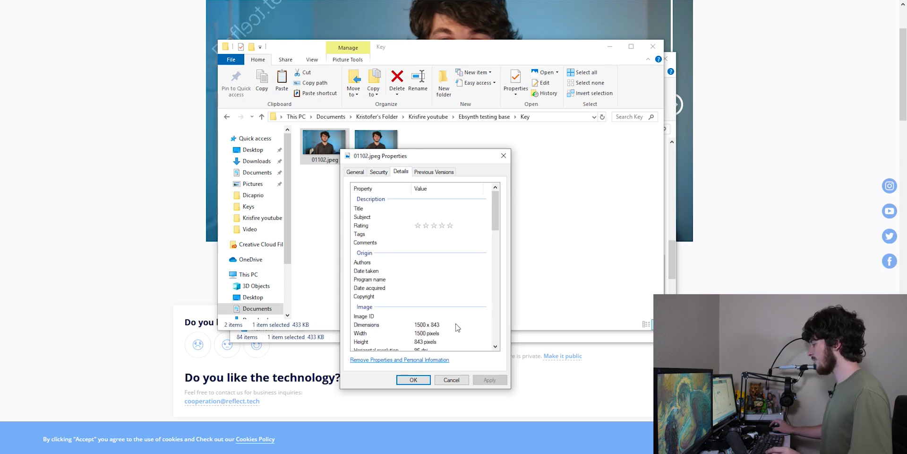
pyautogui.click(503, 156)
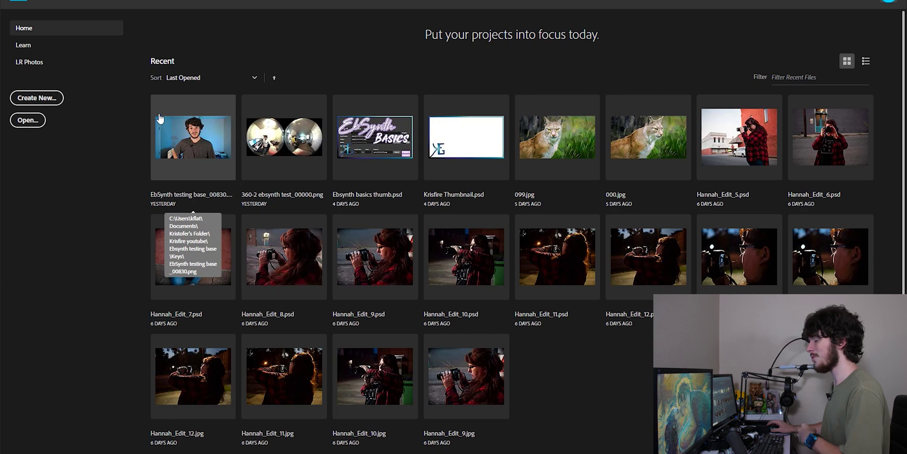
# Step: Create a new HDTV 1080p document of 1920 x 1080 pixels at 72 ppi
pyautogui.click(37, 98)
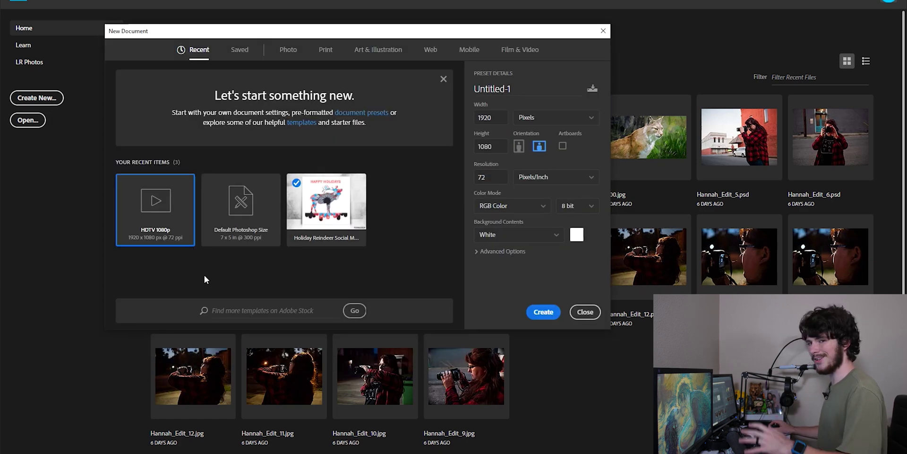
pyautogui.click(546, 313)
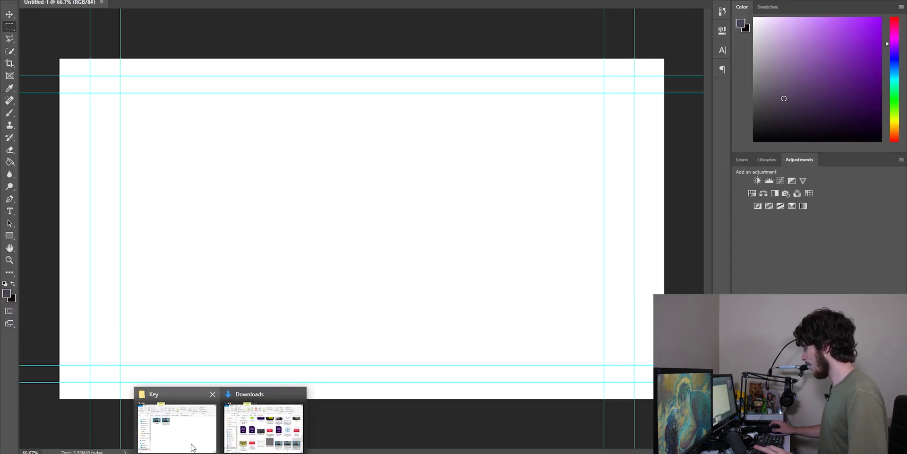
# Step: Place 01102.jpeg into the canvas from the Key folder and scale it to fill the frame
pyautogui.click(177, 428)
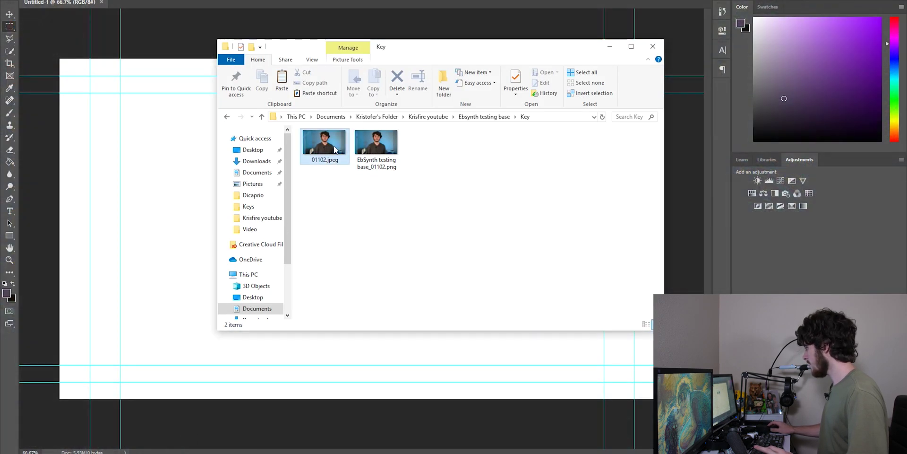
pyautogui.click(111, 103)
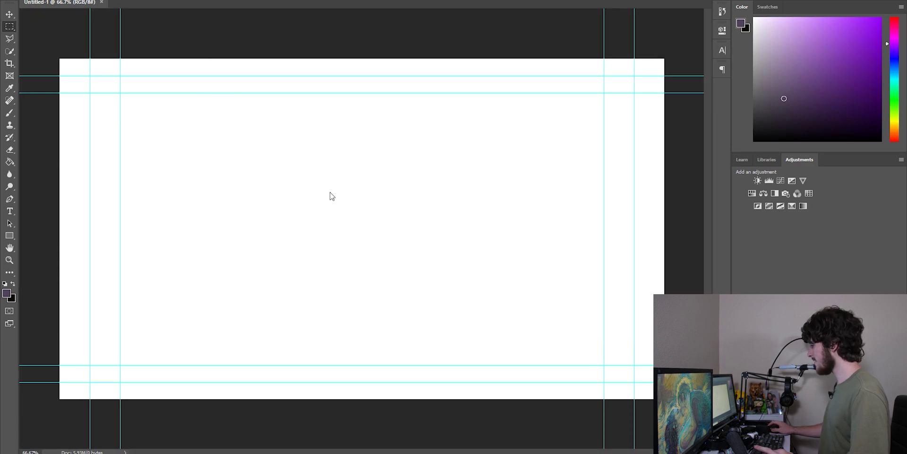
pyautogui.moveTo(372, 176); pyautogui.dragTo(306, 140)
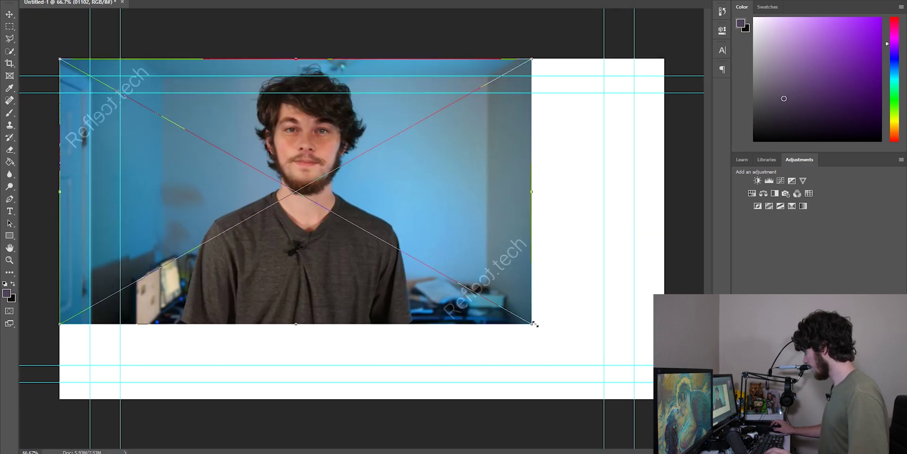
pyautogui.moveTo(535, 324); pyautogui.dragTo(664, 399)
pyautogui.press('Return')
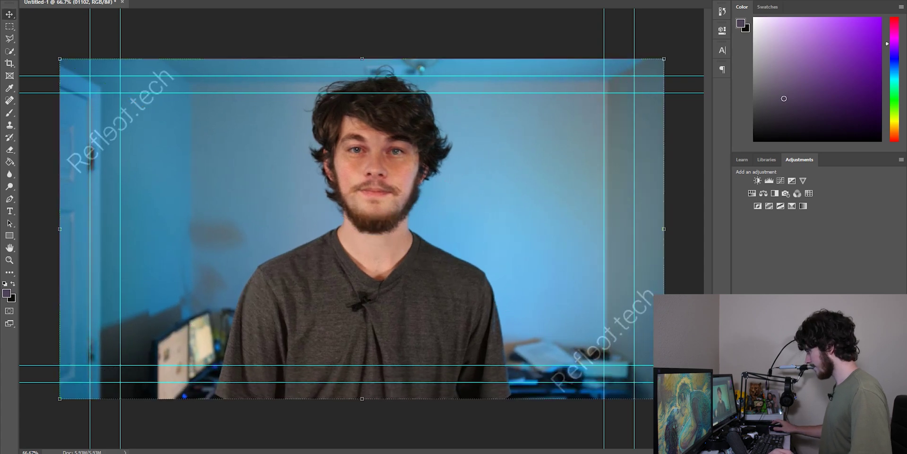
# Step: Save the canvas as JPEG over the existing 01102.jpeg and quit Photoshop
pyautogui.hotkey('ctrl', 'shift', 's')
pyautogui.click(189, 171)
pyautogui.click(170, 189)
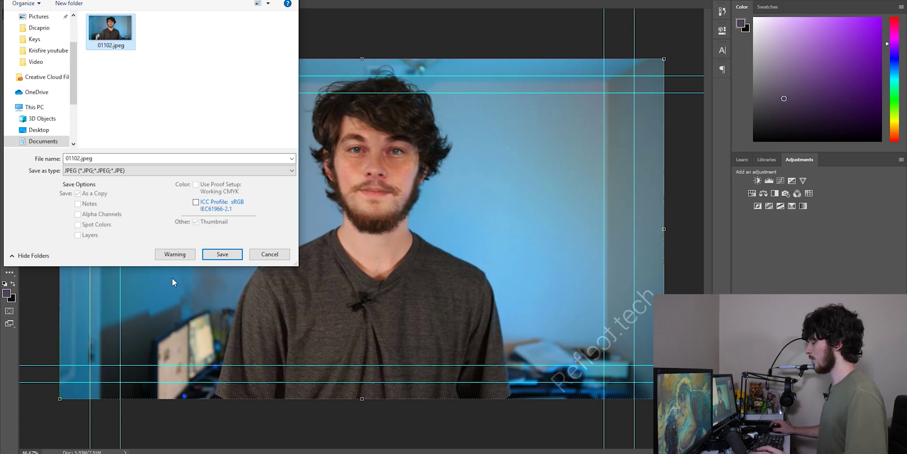
pyautogui.click(215, 258)
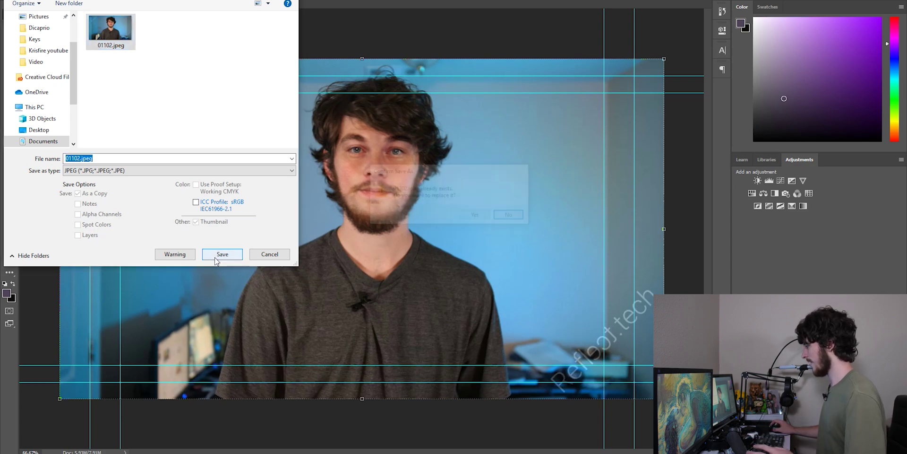
pyautogui.click(478, 214)
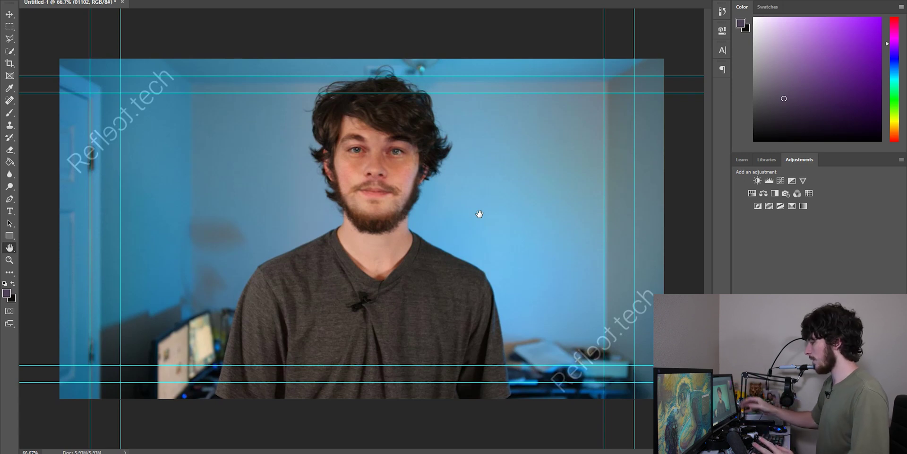
pyautogui.hotkey('ctrl', 't')
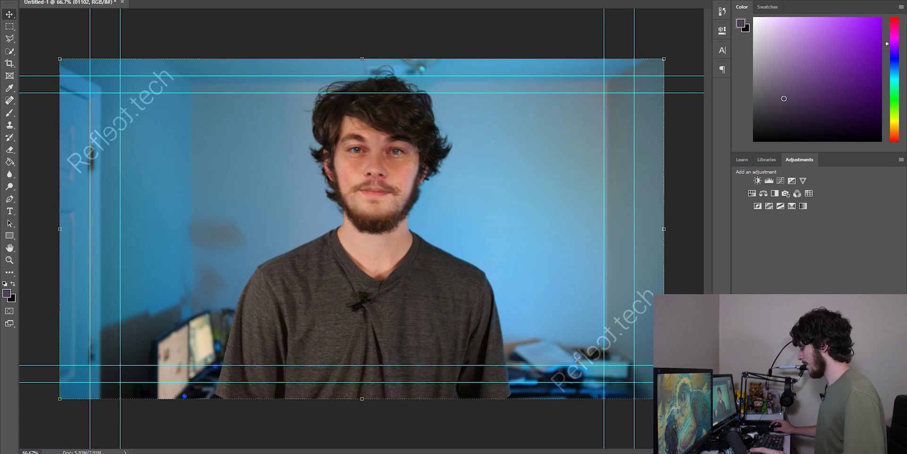
pyautogui.hotkey('ctrl', 'q')
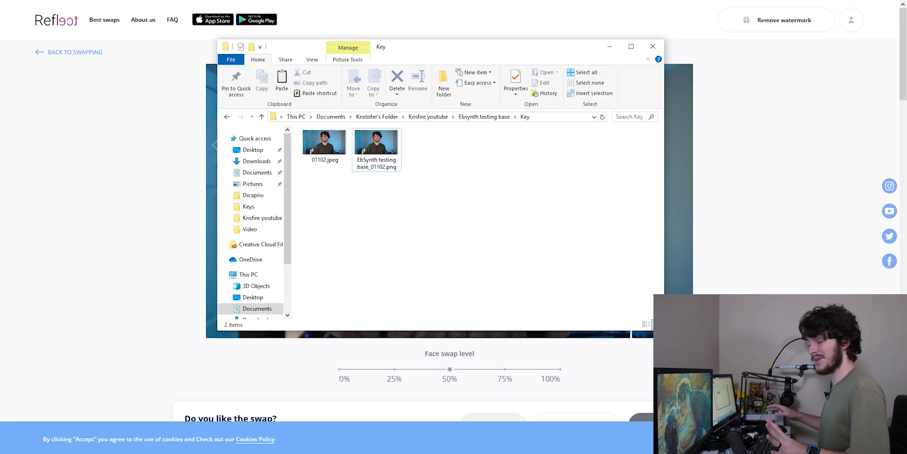
# Step: Load the Key folder as EbSynth's keyframes and the Video folder frames as its video
pyautogui.click(340, 155)
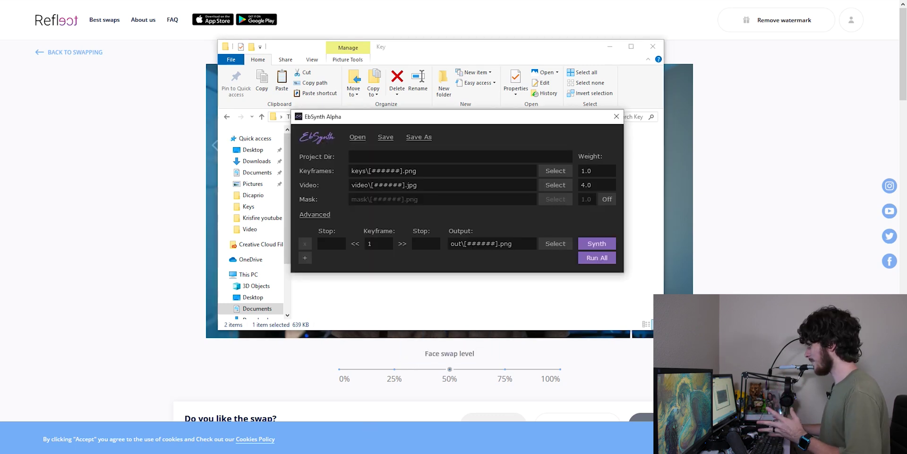
pyautogui.moveTo(417, 121); pyautogui.dragTo(556, 217)
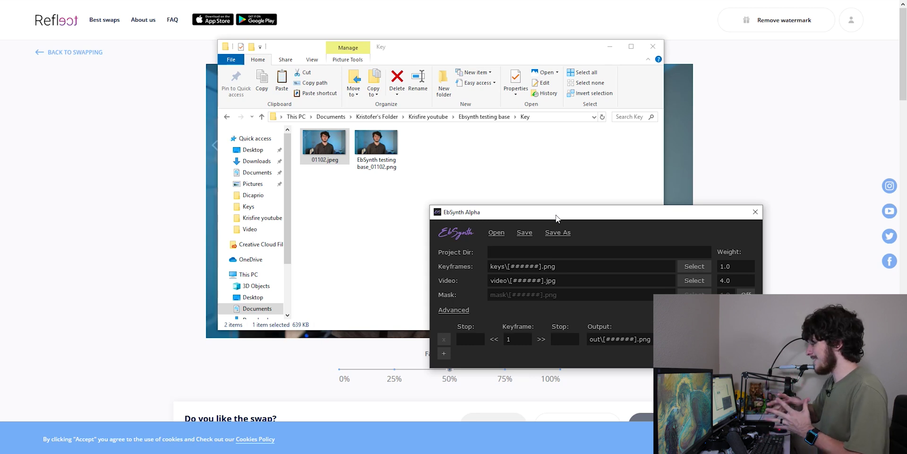
pyautogui.moveTo(556, 217); pyautogui.dragTo(561, 198)
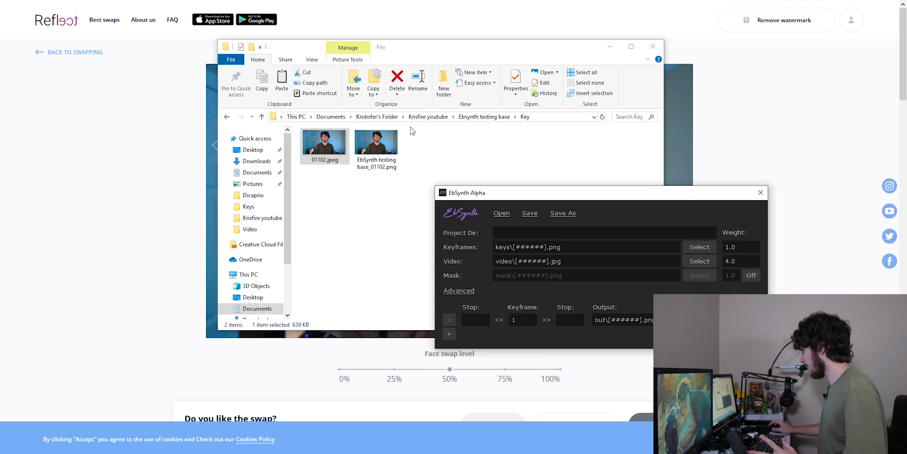
pyautogui.click(493, 116)
pyautogui.moveTo(334, 149); pyautogui.dragTo(399, 165)
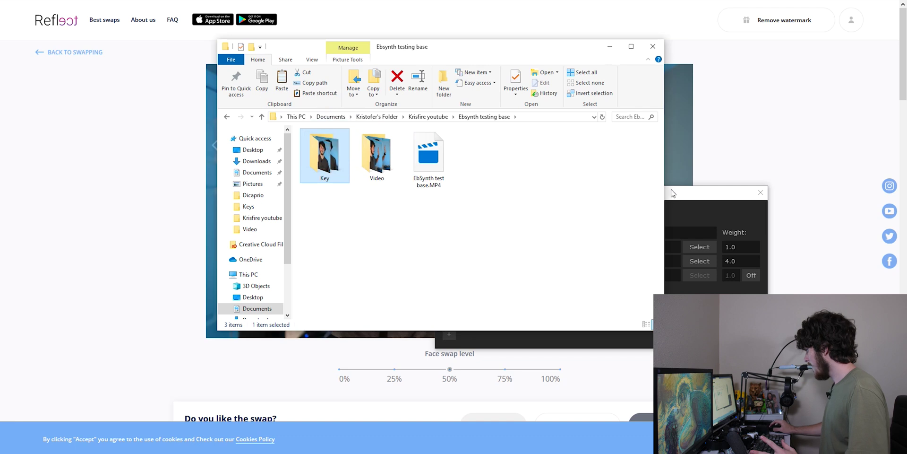
pyautogui.hotkey('alt', 'Tab')
pyautogui.moveTo(326, 153); pyautogui.dragTo(572, 248)
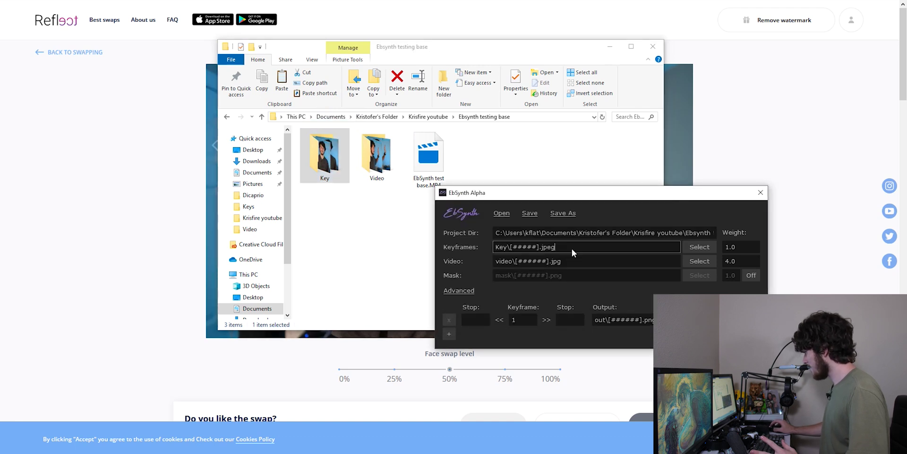
pyautogui.moveTo(385, 166); pyautogui.dragTo(519, 263)
pyautogui.moveTo(521, 198); pyautogui.dragTo(509, 110)
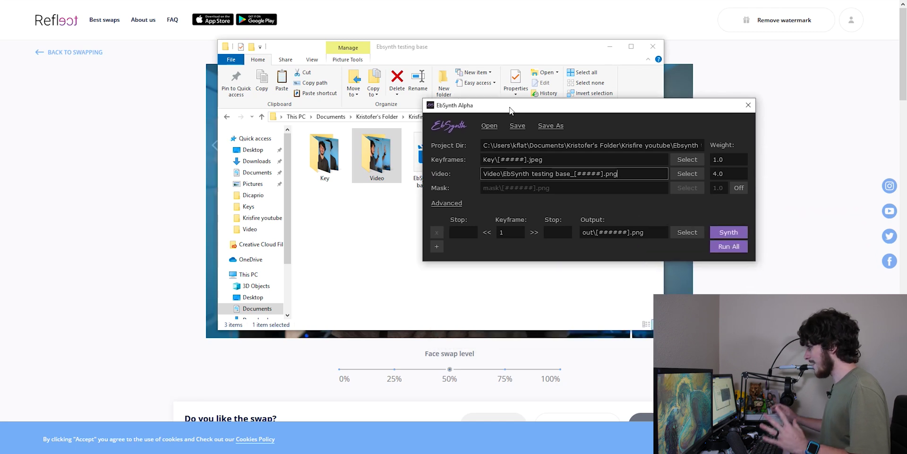
# Step: Set the keyframe number to 1102 with stop frames 900 and 1300
pyautogui.doubleClick(512, 234)
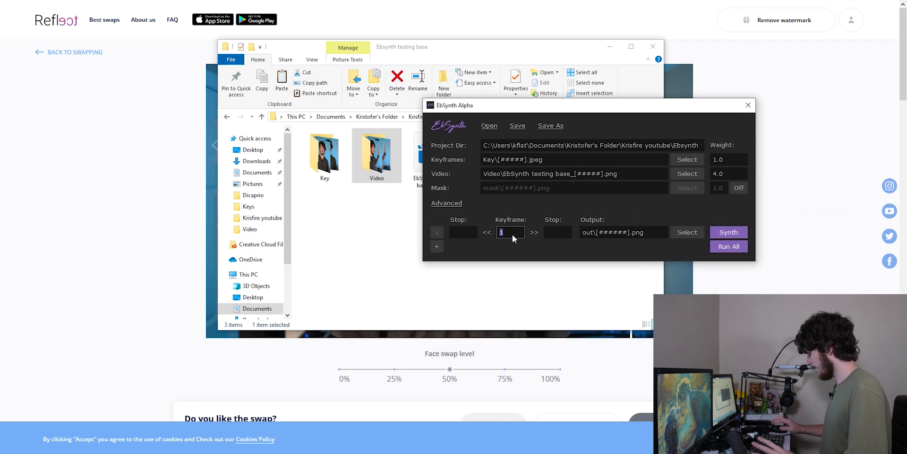
pyautogui.doubleClick(324, 155)
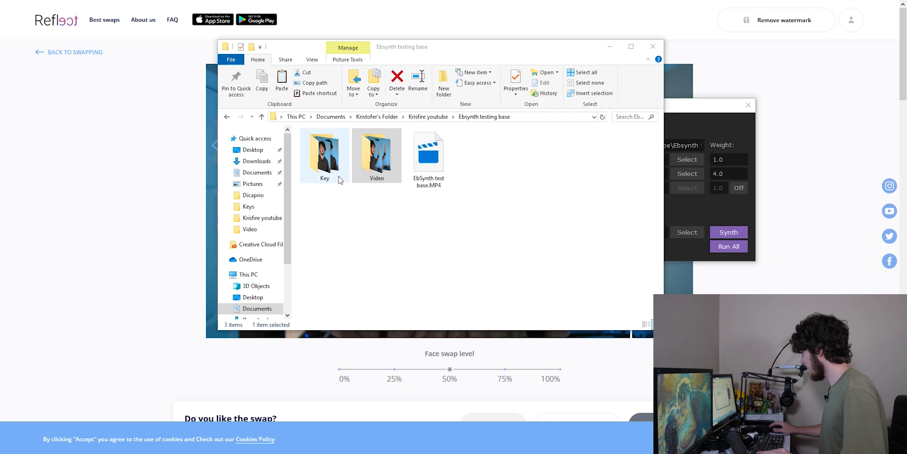
pyautogui.click(677, 194)
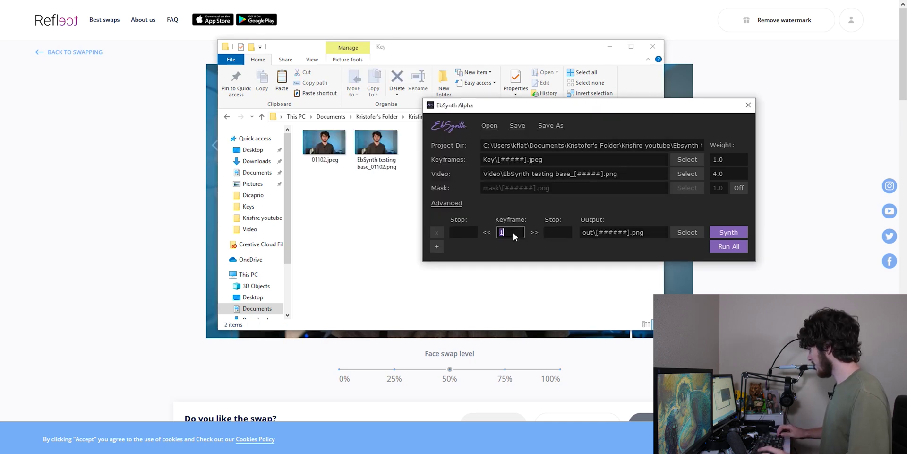
pyautogui.write('1102')
pyautogui.doubleClick(467, 235)
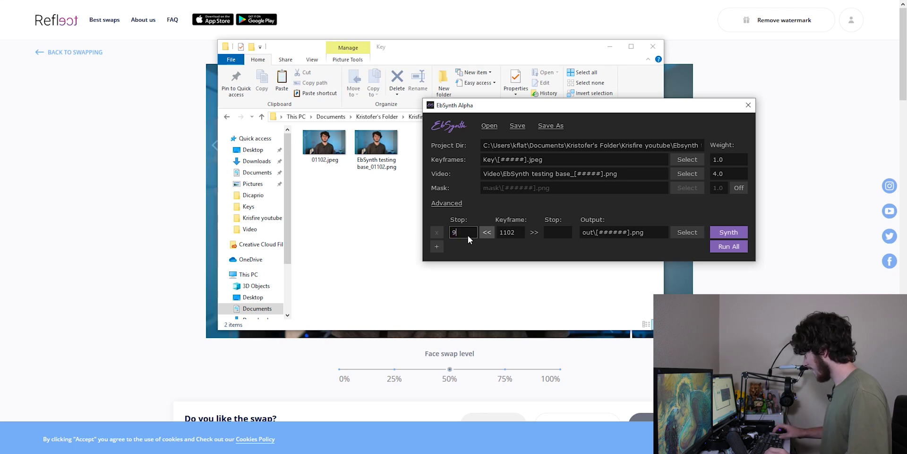
pyautogui.doubleClick(559, 234)
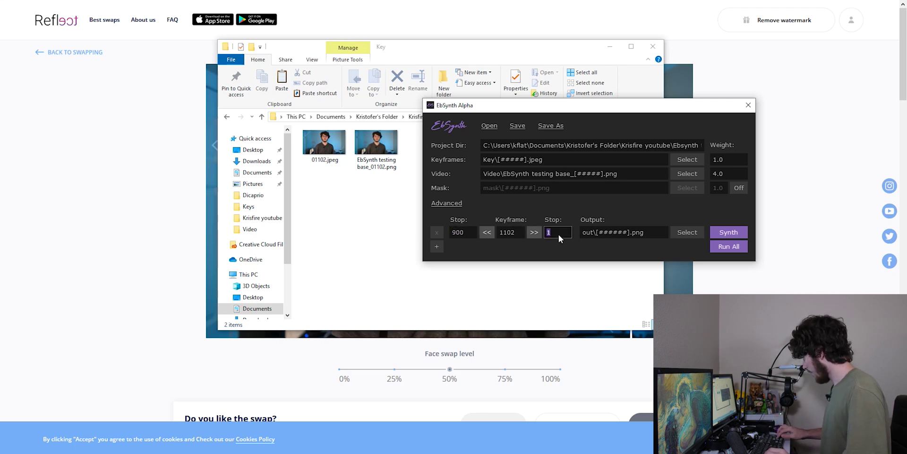
# Step: Check the Video folder frames in Ebsynth testing base, then return to the EbSynth project
pyautogui.click(380, 220)
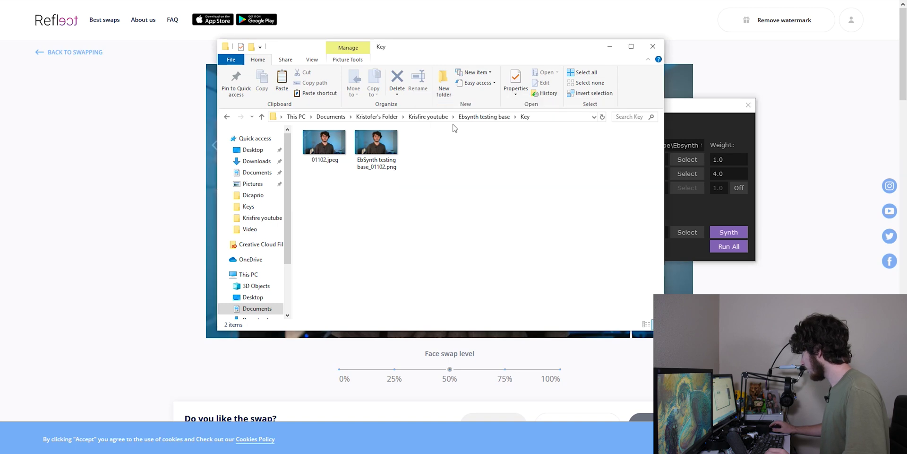
pyautogui.click(428, 117)
pyautogui.doubleClick(408, 133)
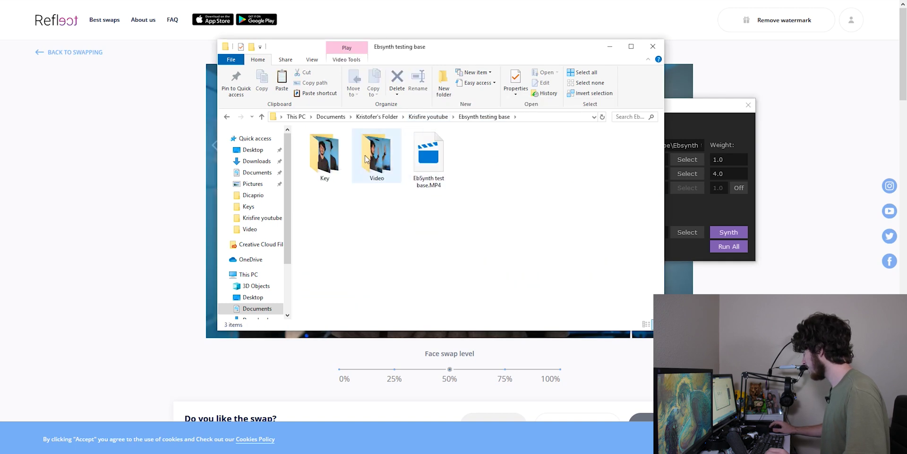
pyautogui.doubleClick(376, 149)
pyautogui.moveTo(660, 137); pyautogui.dragTo(670, 247)
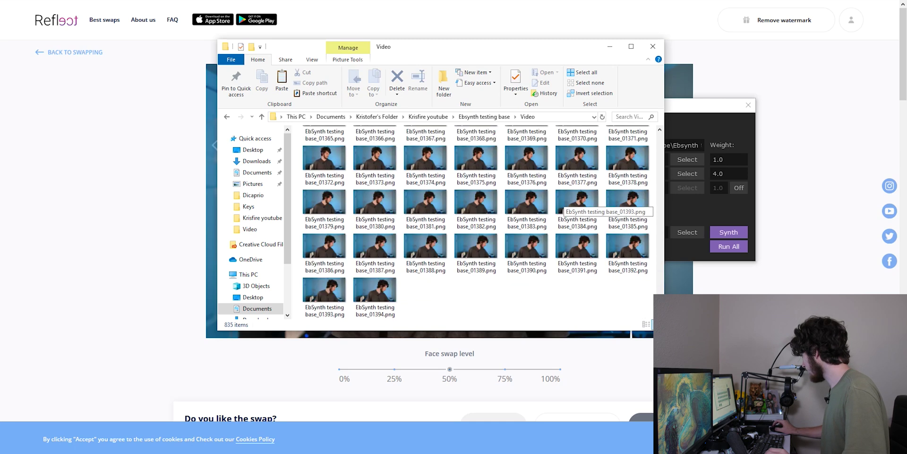
pyautogui.click(713, 204)
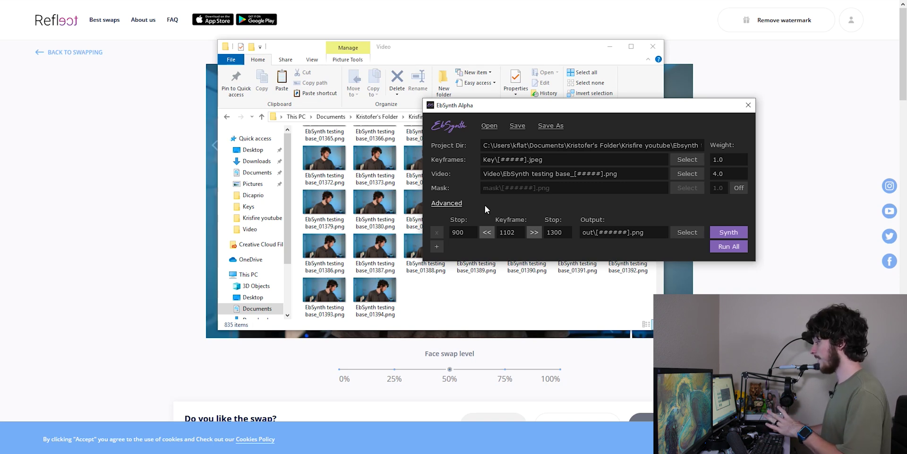
# Step: In the Advanced settings, enter Mapping 15 and De-flicker 2.0
pyautogui.click(463, 203)
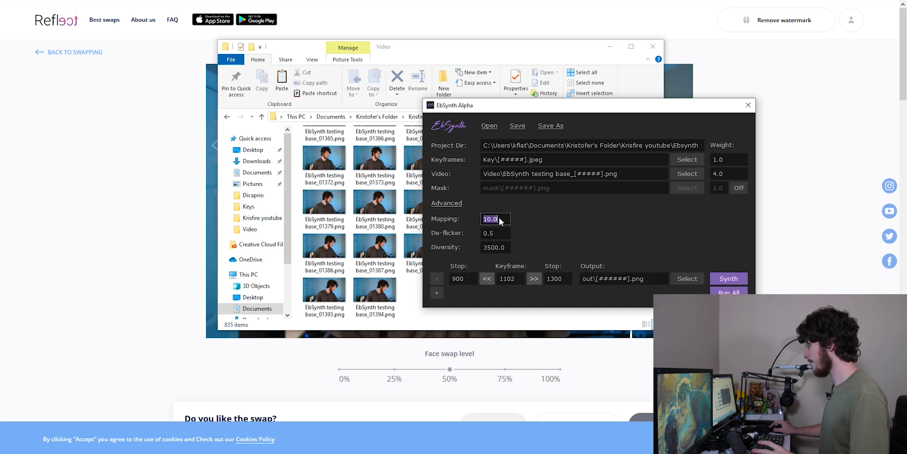
pyautogui.write('15')
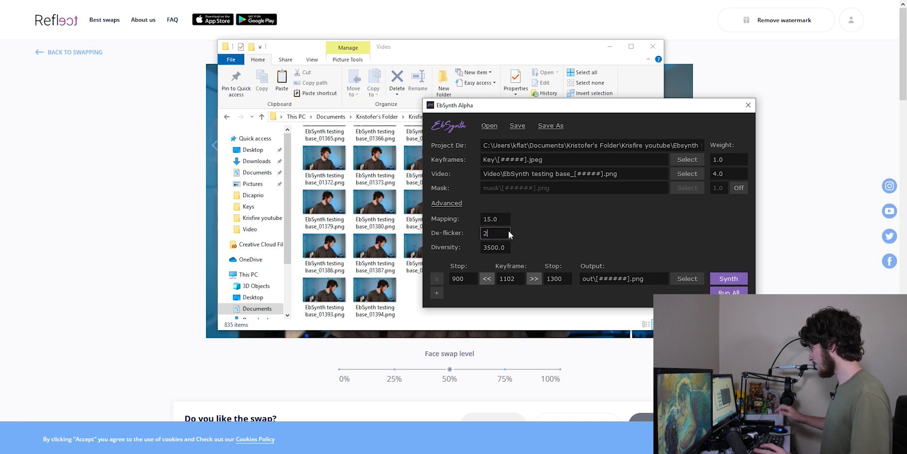
pyautogui.click(508, 231)
pyautogui.write('2')
pyautogui.click(555, 231)
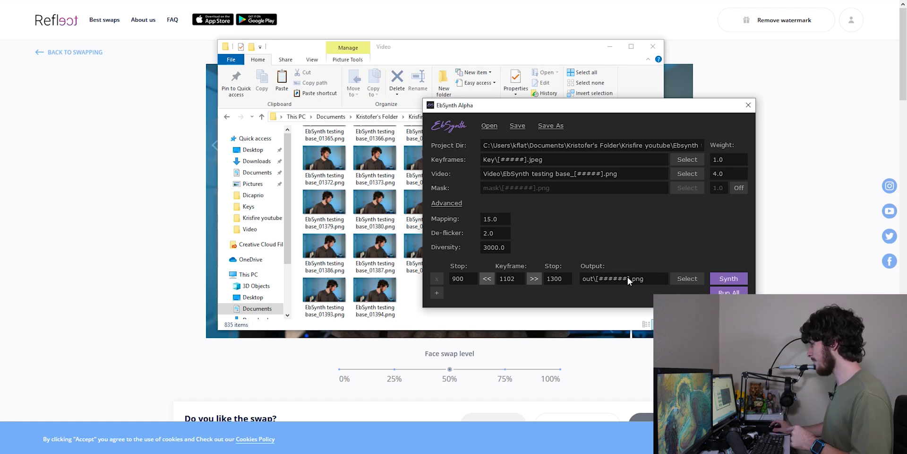
# Step: Rename the output folder to out-dicarpio and run Synth
pyautogui.click(594, 280)
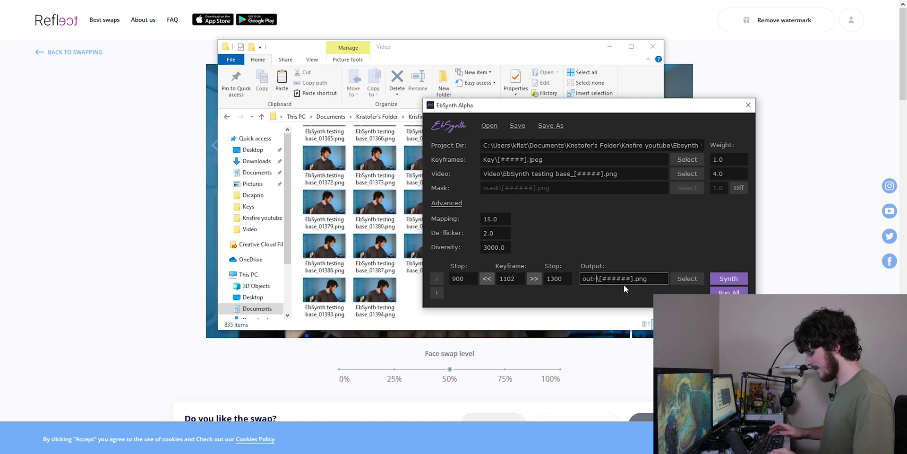
pyautogui.write('-de')
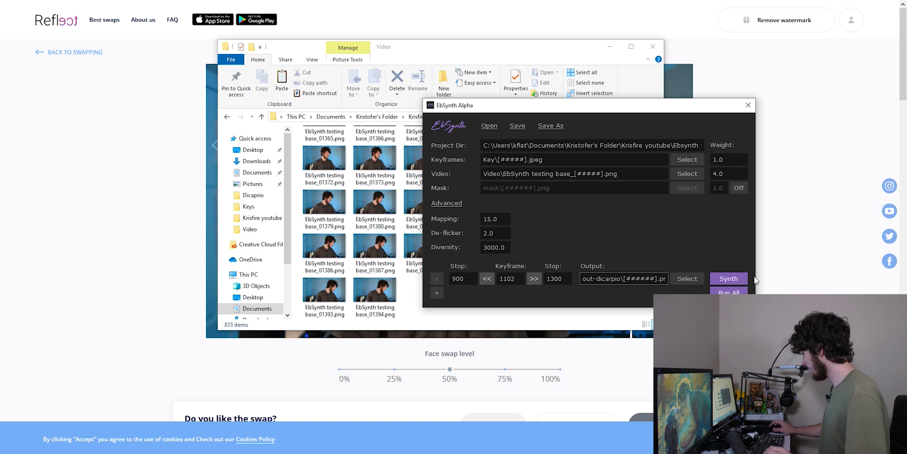
pyautogui.click(727, 274)
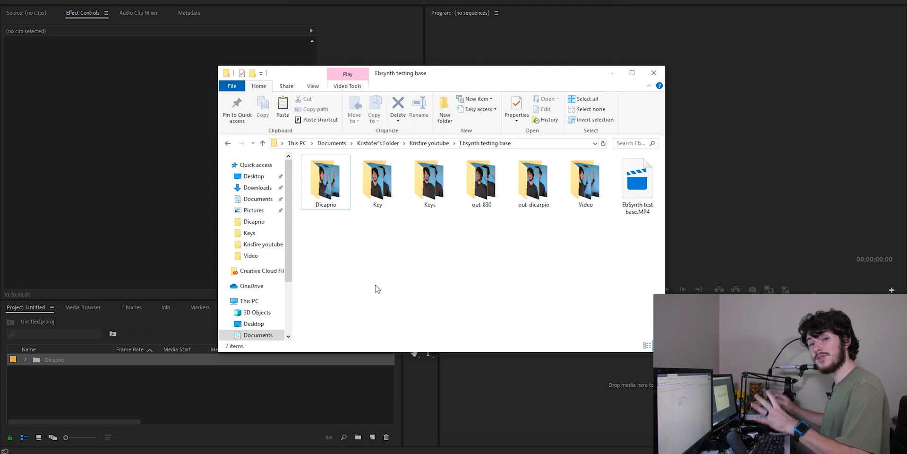
pyautogui.doubleClick(325, 182)
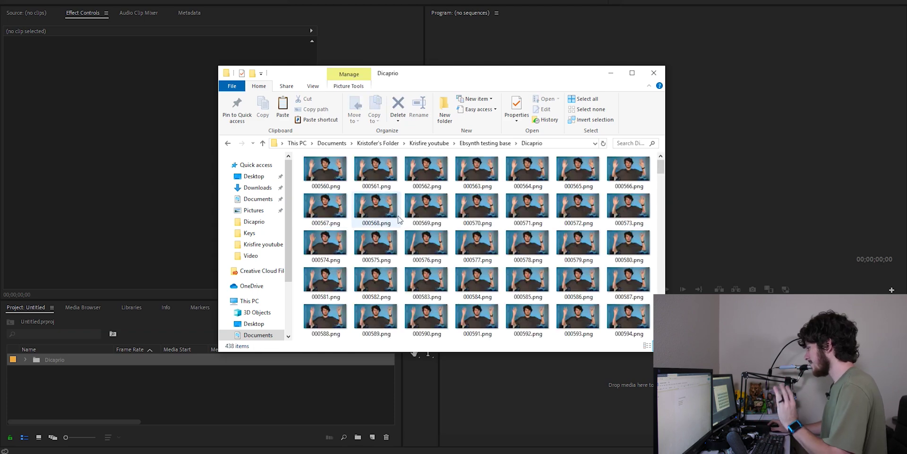
pyautogui.scroll(-10, 398, 219)
pyautogui.scroll(-3, 407, 227)
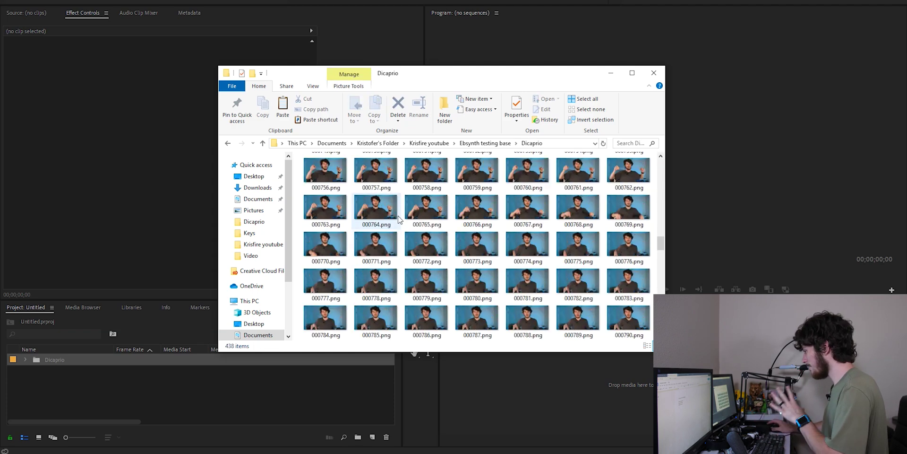
pyautogui.click(429, 242)
pyautogui.doubleClick(429, 241)
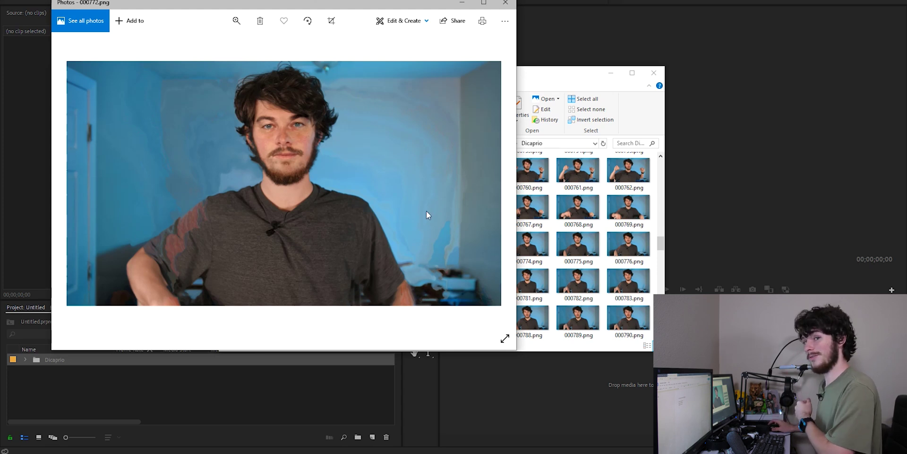
pyautogui.click(505, 3)
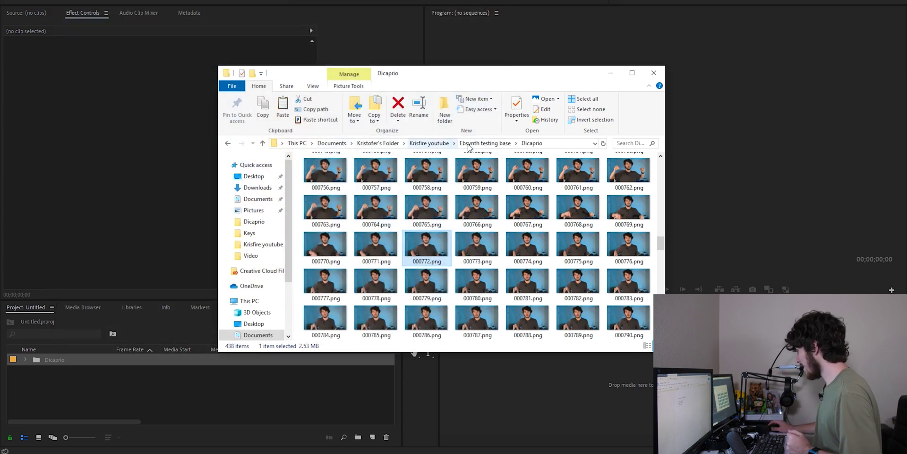
pyautogui.click(485, 143)
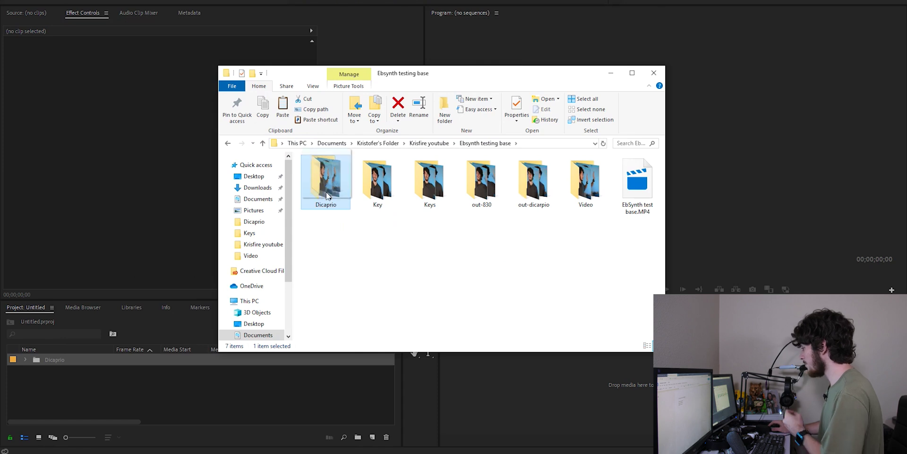
pyautogui.click(348, 390)
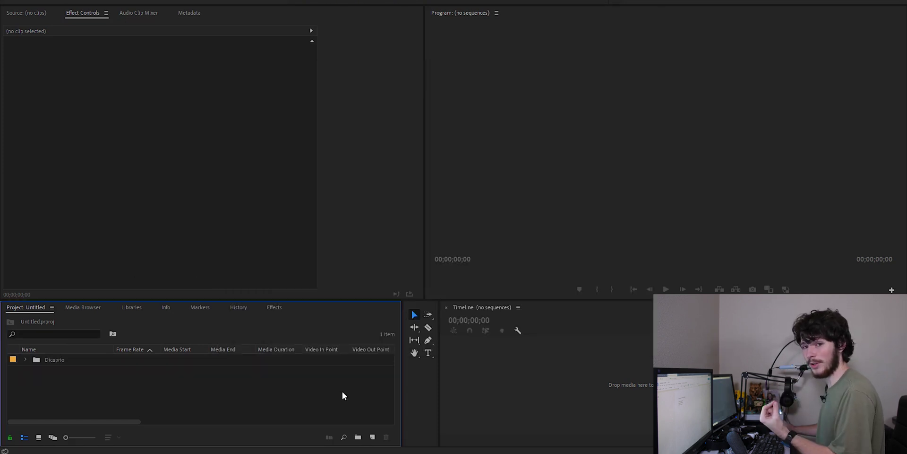
# Step: Automate the Dicaprio bin to sequence 000560 at 1 frame per still, Selection Order, Sequentially
pyautogui.click(61, 360)
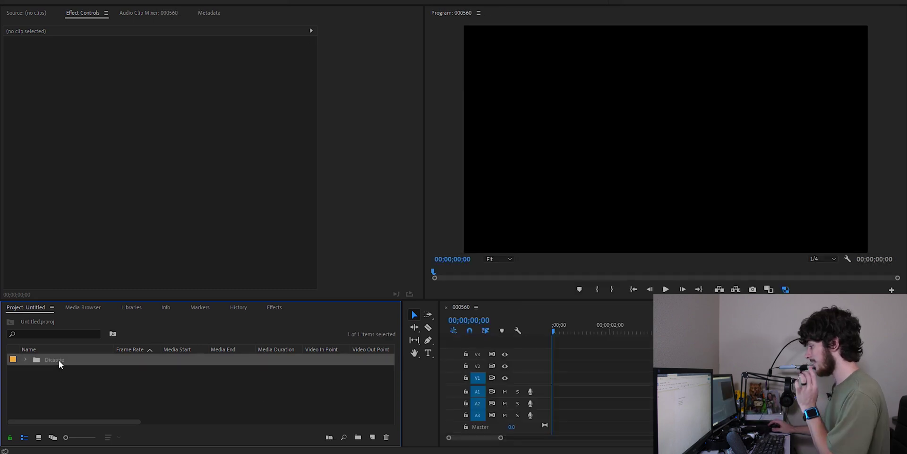
pyautogui.click(330, 437)
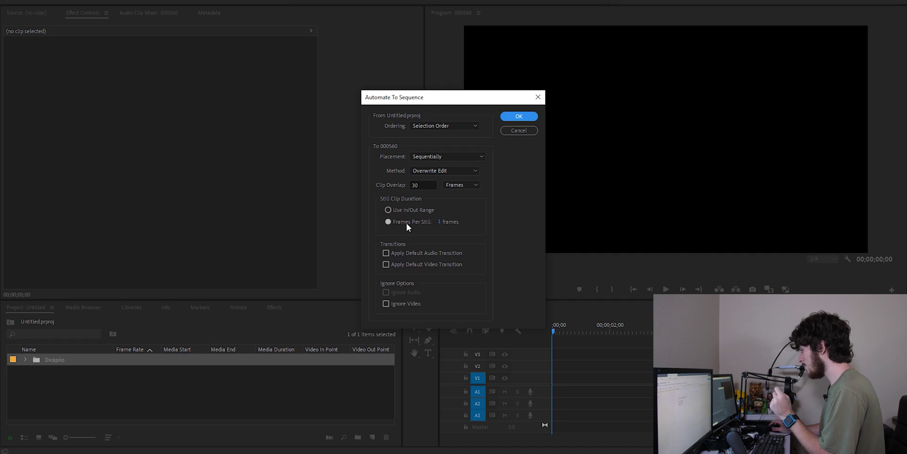
pyautogui.click(439, 222)
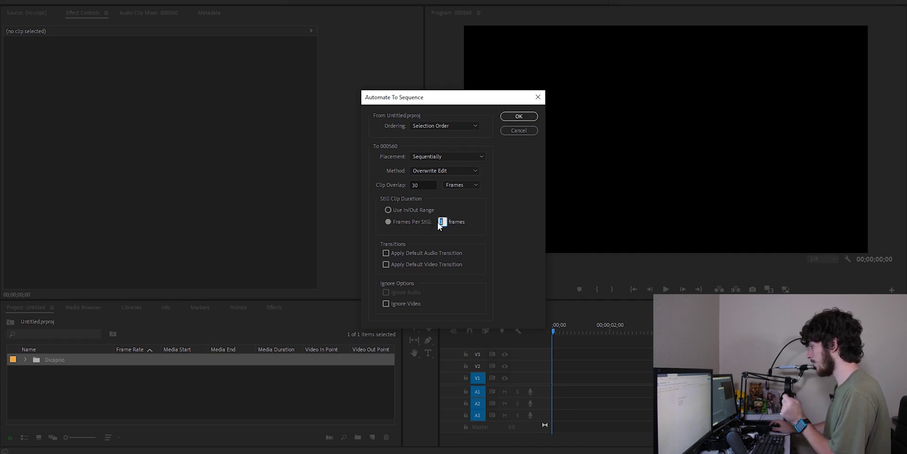
pyautogui.click(463, 209)
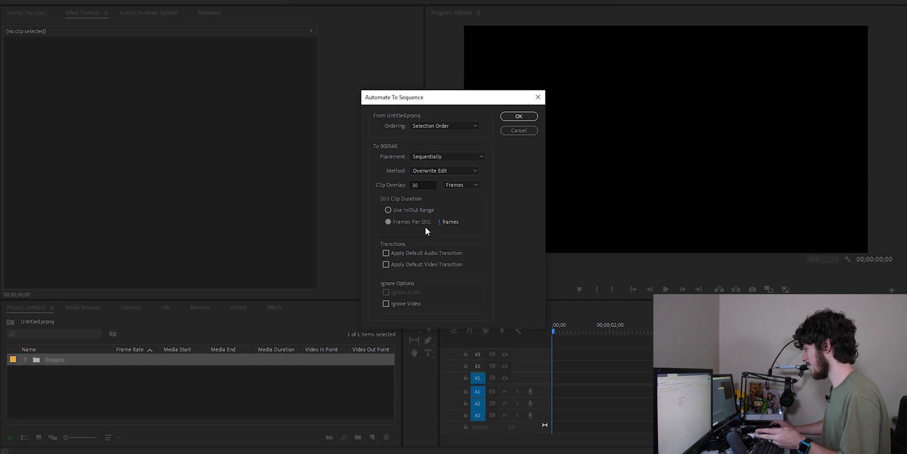
pyautogui.click(439, 157)
pyautogui.click(458, 166)
pyautogui.click(454, 127)
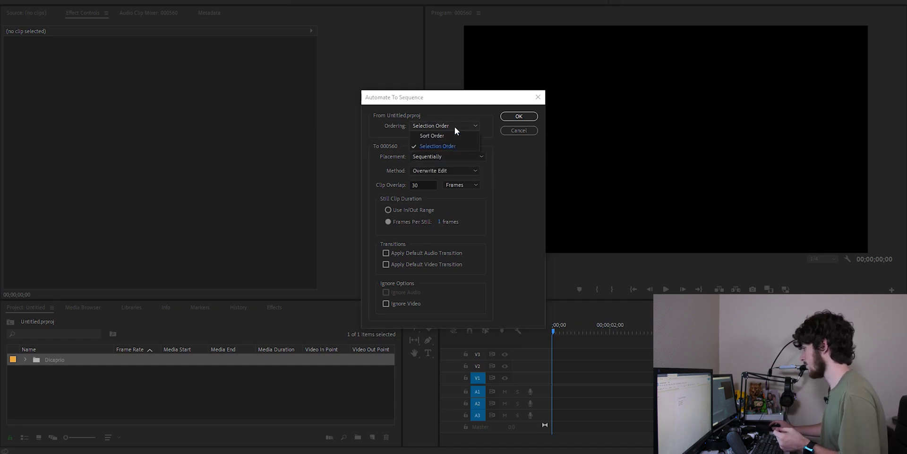
pyautogui.click(454, 127)
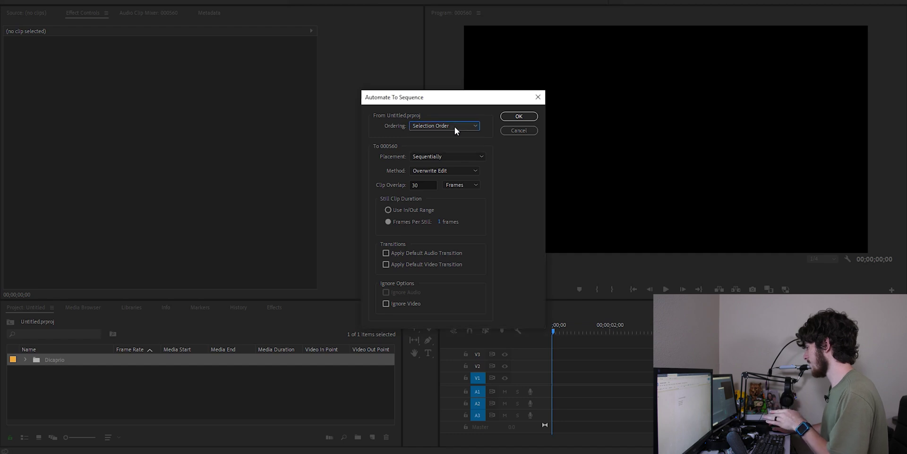
pyautogui.click(519, 116)
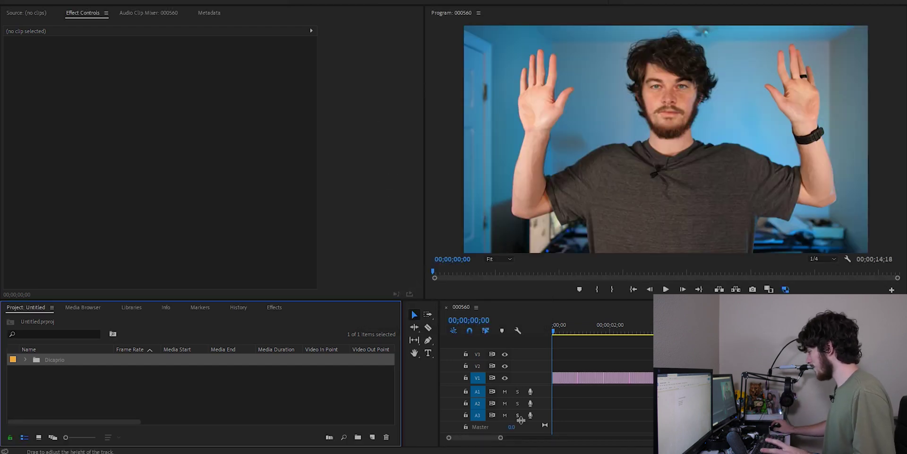
# Step: Zoom the timeline out and play back the frame sequence to 03;04
pyautogui.moveTo(501, 437); pyautogui.dragTo(539, 440)
pyautogui.press('space')
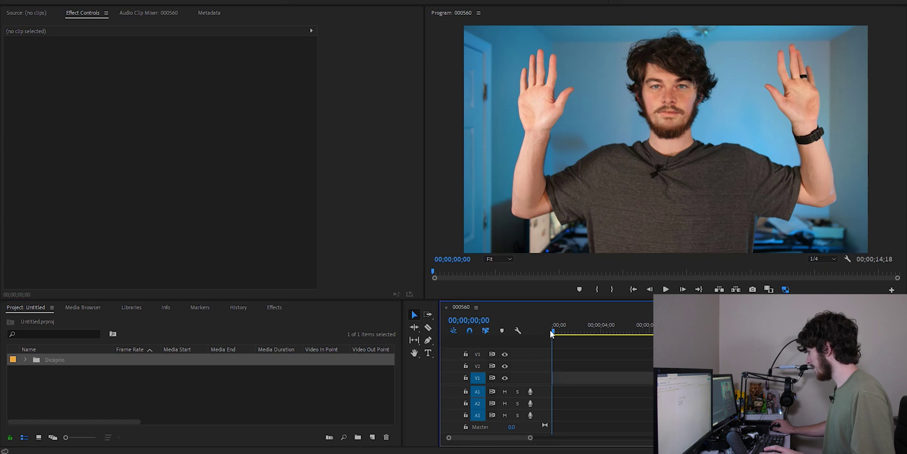
pyautogui.press('space')
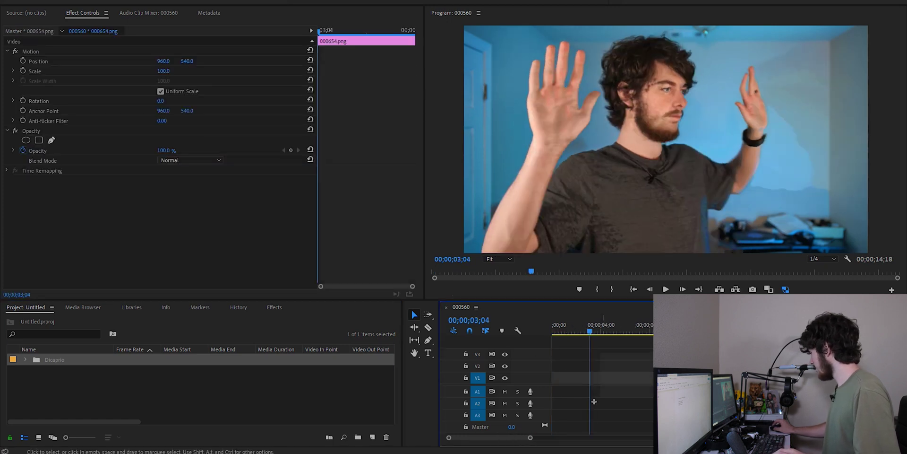
# Step: Nest all the frame clips on V1 into Nested Sequence 01
pyautogui.moveTo(553, 352); pyautogui.dragTo(657, 411)
pyautogui.rightClick(656, 378)
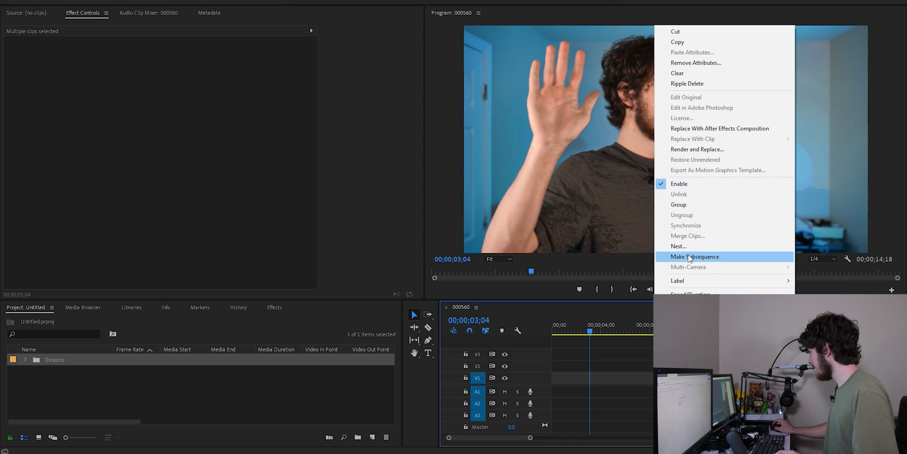
pyautogui.click(680, 245)
pyautogui.click(436, 228)
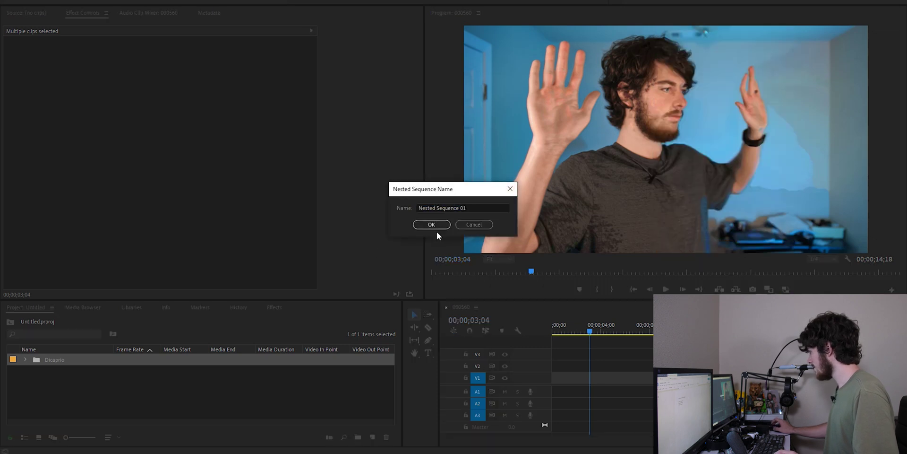
pyautogui.click(438, 227)
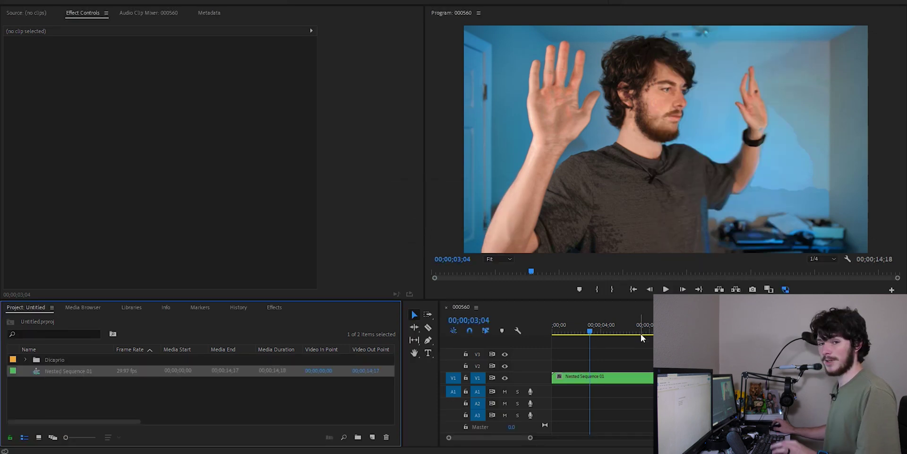